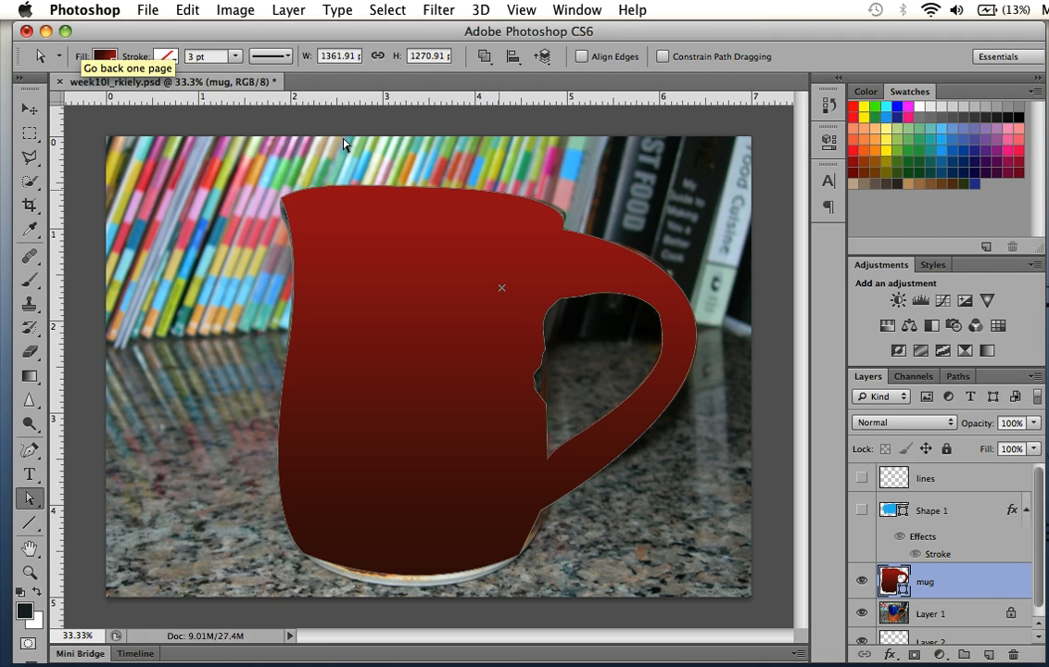
pyautogui.click(288, 9)
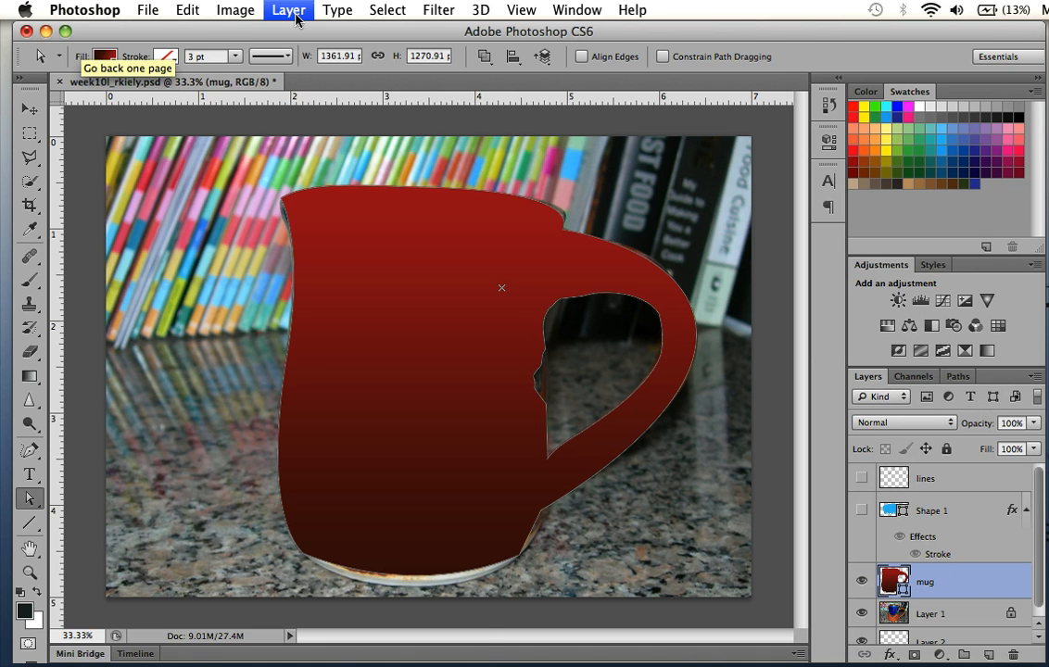
pyautogui.moveTo(336, 172)
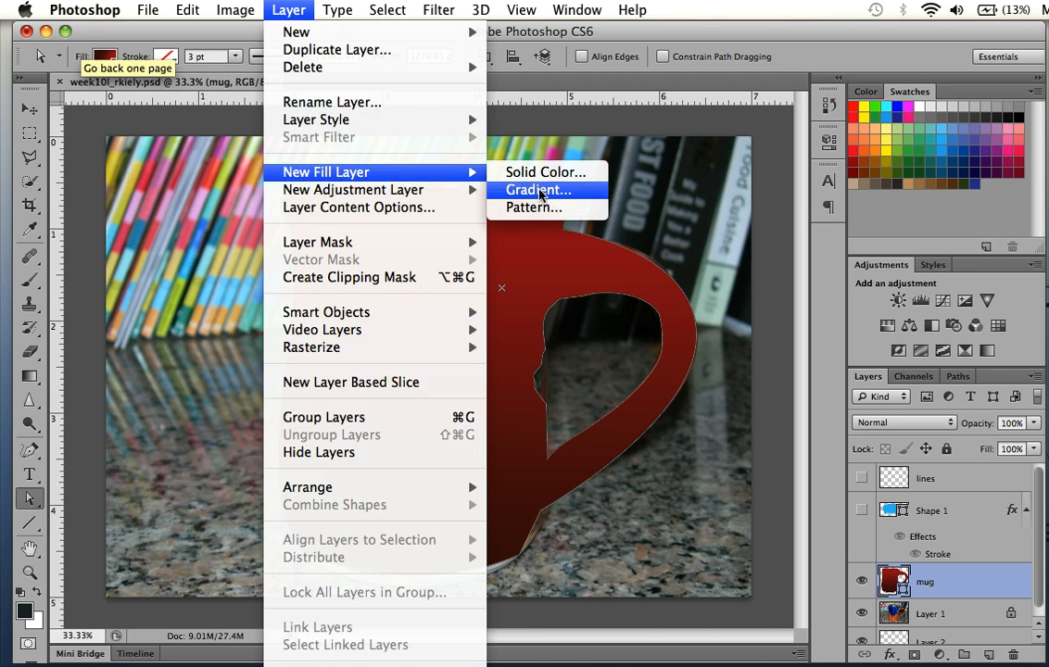
pyautogui.click(655, 265)
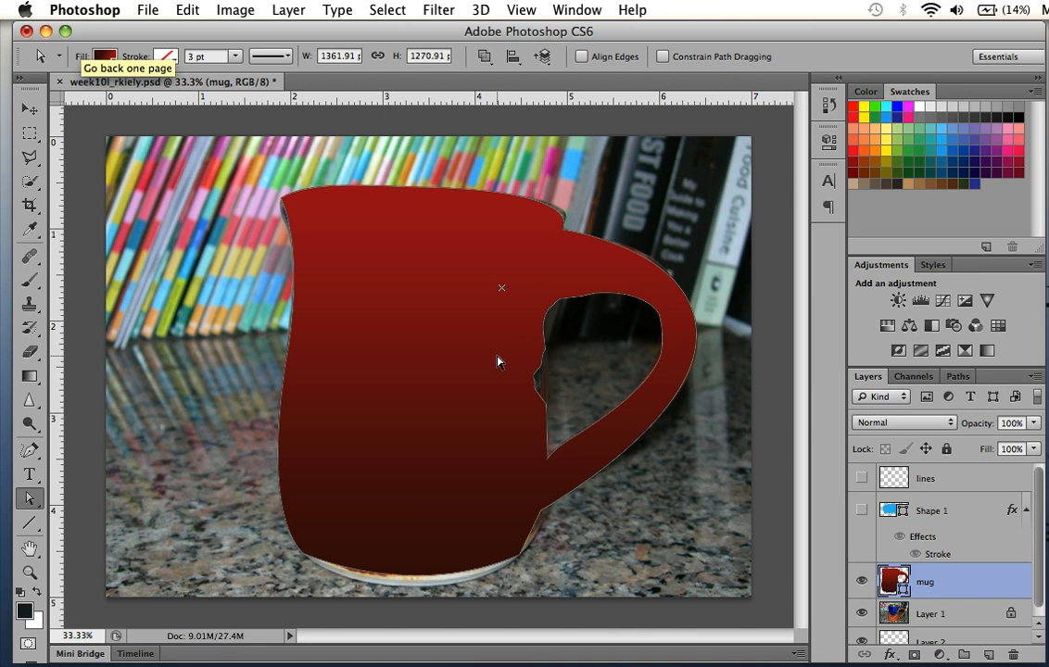
# - Move the two outermost anchor points of the bump on the handle opening's inner edge toward the opening with the Direct Selection tool
pyautogui.press('super+plus')
pyautogui.press('super+plus')
pyautogui.press('super+plus')
pyautogui.hscroll(5, 498, 363)
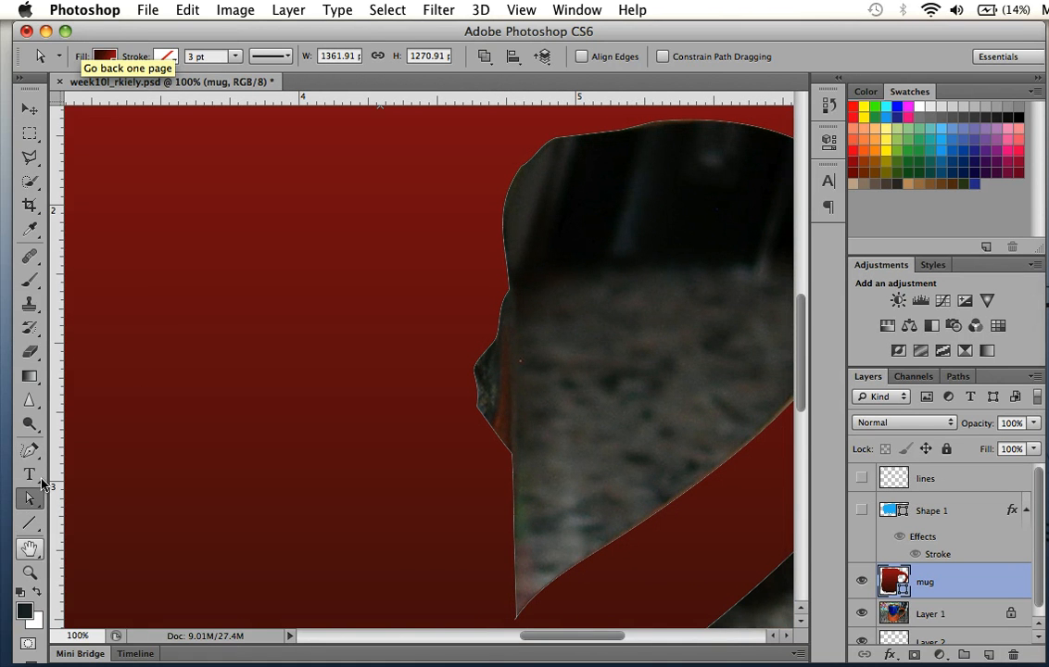
pyautogui.click(35, 498)
pyautogui.click(476, 380)
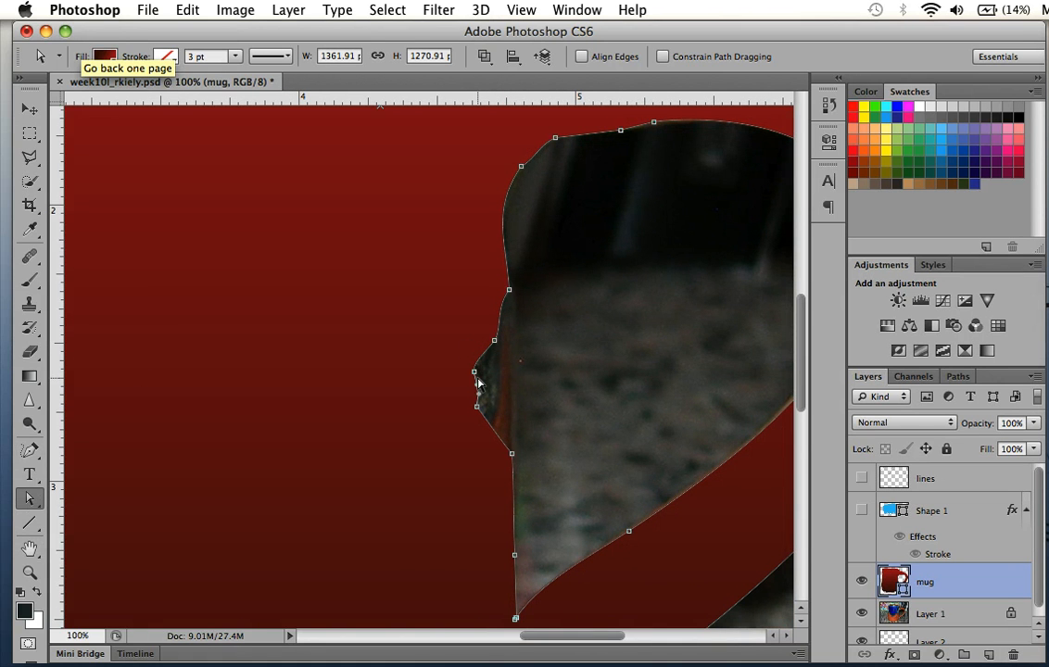
pyautogui.moveTo(475, 374); pyautogui.dragTo(531, 375)
pyautogui.moveTo(476, 410); pyautogui.dragTo(513, 412)
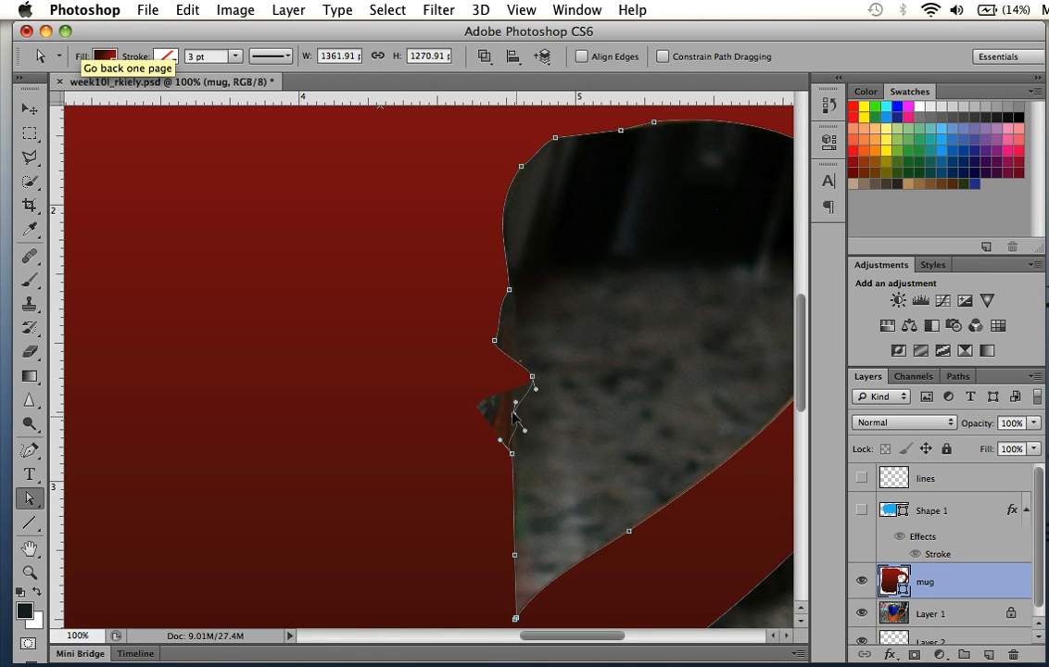
pyautogui.press('super+minus')
pyautogui.press('super+minus')
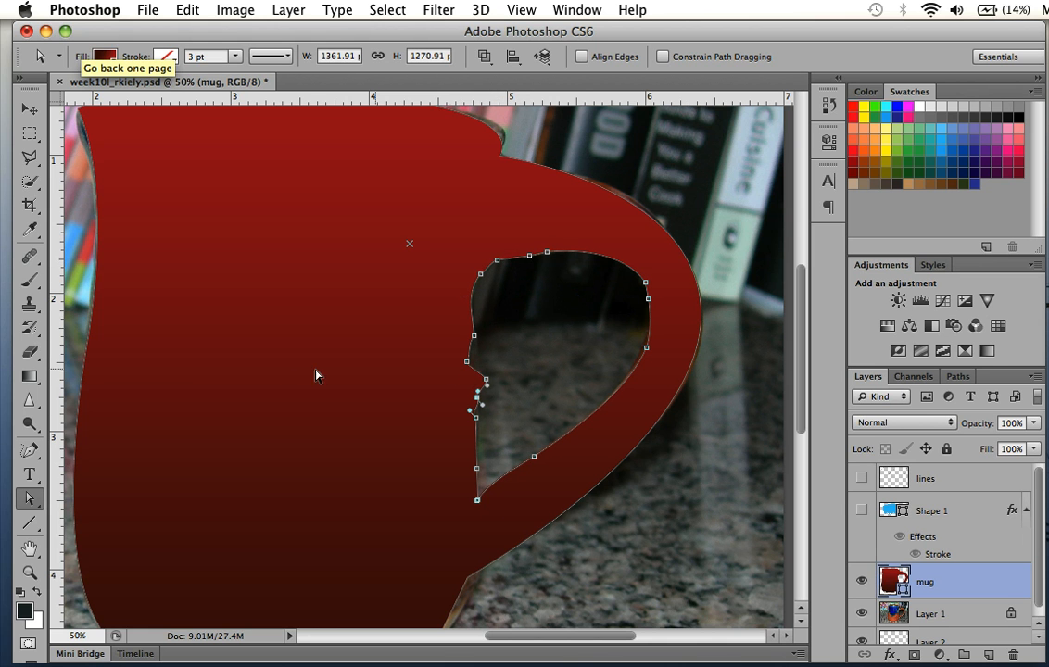
# - Delete the extra anchor points along the mug-side edge of the handle opening with the Delete Anchor Point tool
pyautogui.moveTo(29, 450); pyautogui.dragTo(145, 506)
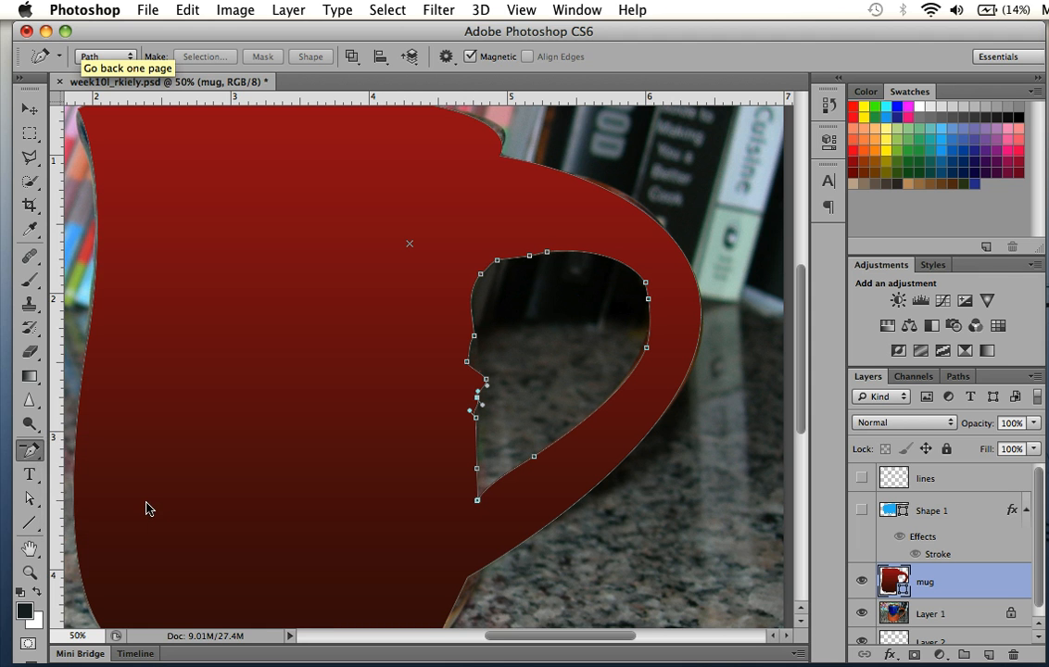
pyautogui.click(477, 418)
pyautogui.click(477, 397)
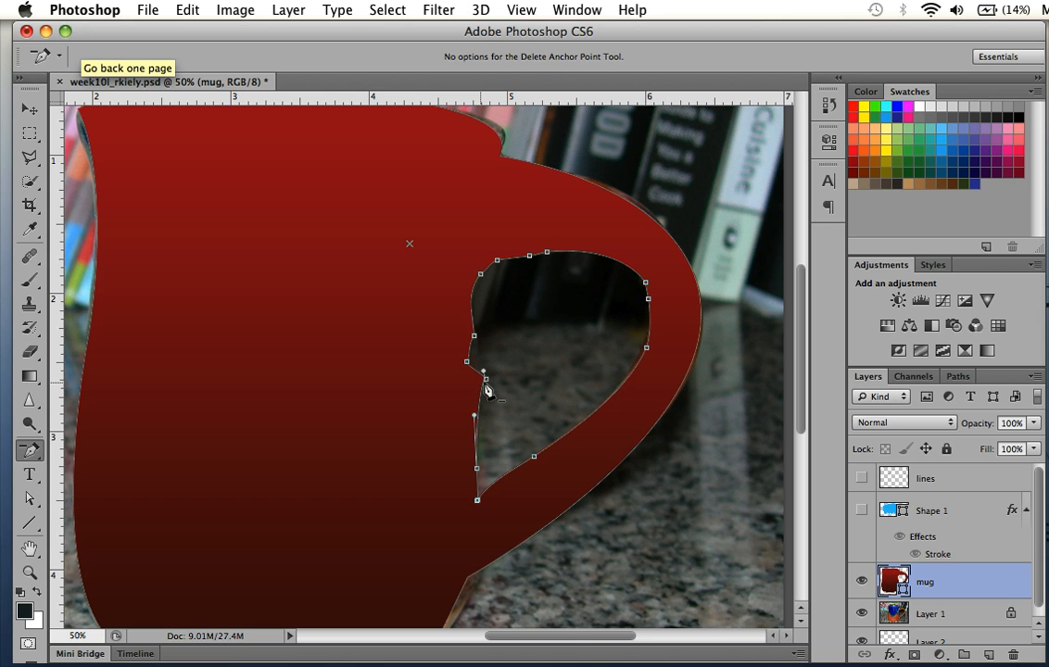
pyautogui.click(483, 372)
pyautogui.click(466, 361)
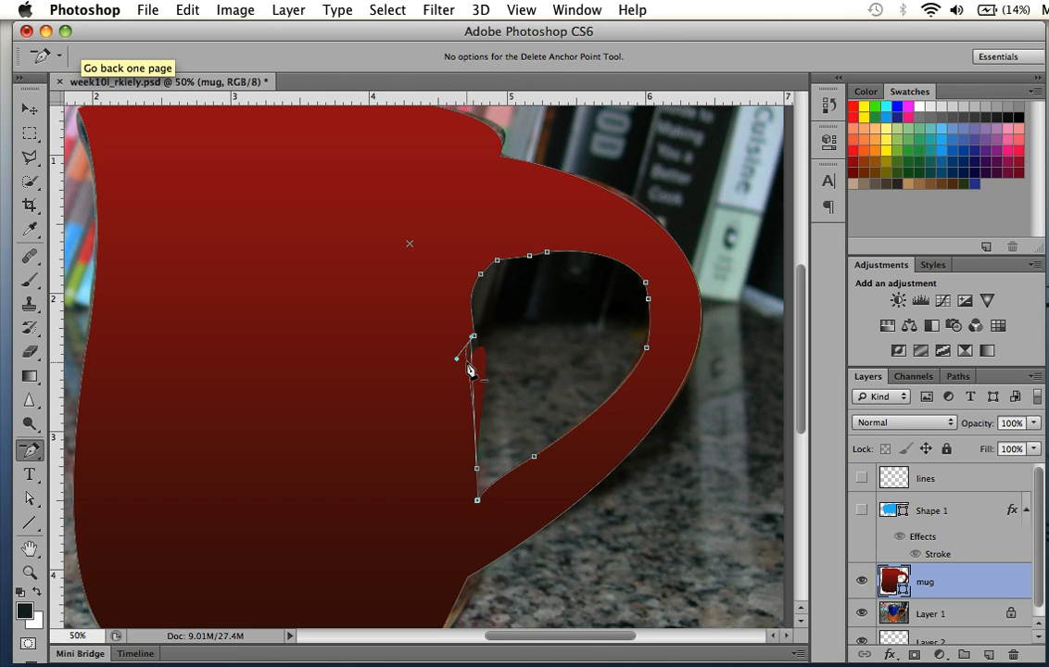
pyautogui.click(472, 337)
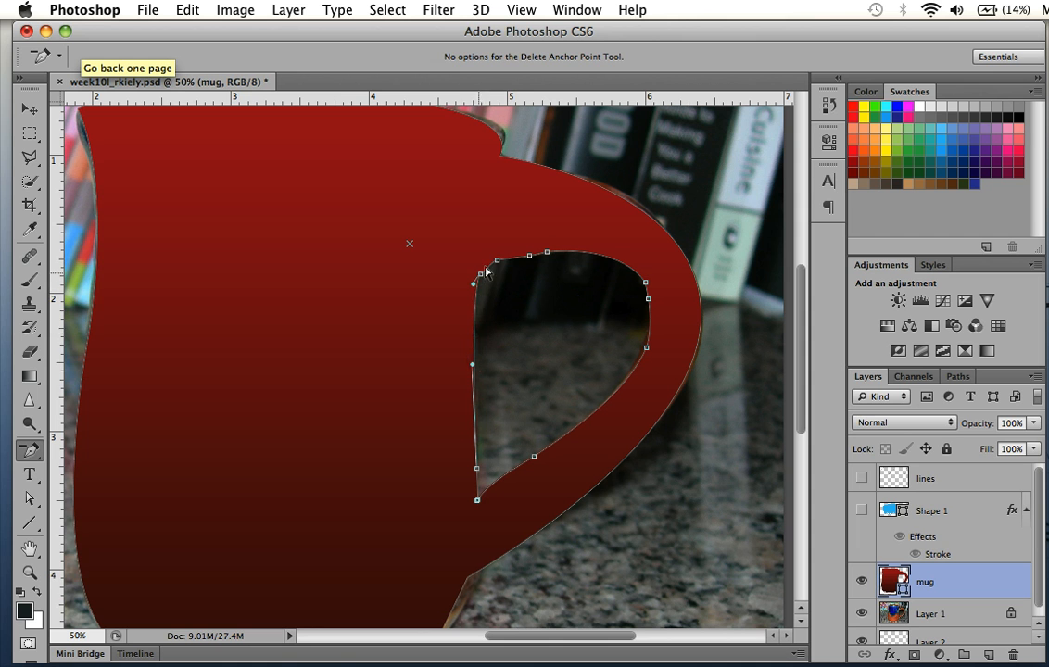
# - Delete the surplus anchor points along the upper edge of the handle opening, keeping the one near its upper-left corner
pyautogui.click(529, 256)
pyautogui.click(547, 253)
pyautogui.click(514, 260)
pyautogui.click(481, 275)
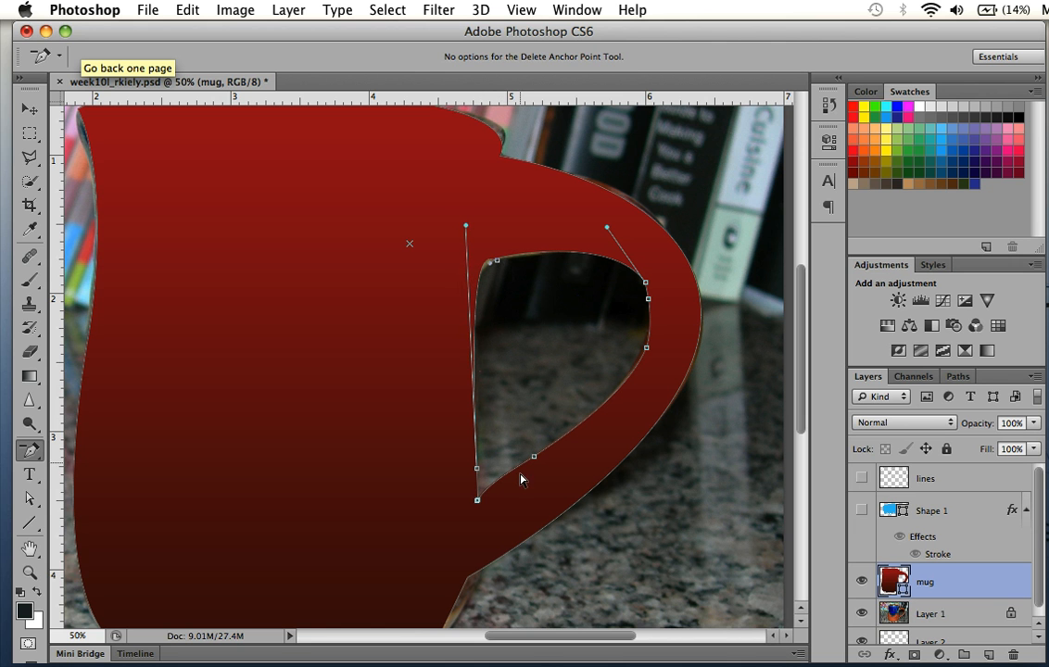
# - Try deleting the handle opening's upper-left corner anchor and its lower edge anchor, undoing each deletion
pyautogui.click(496, 263)
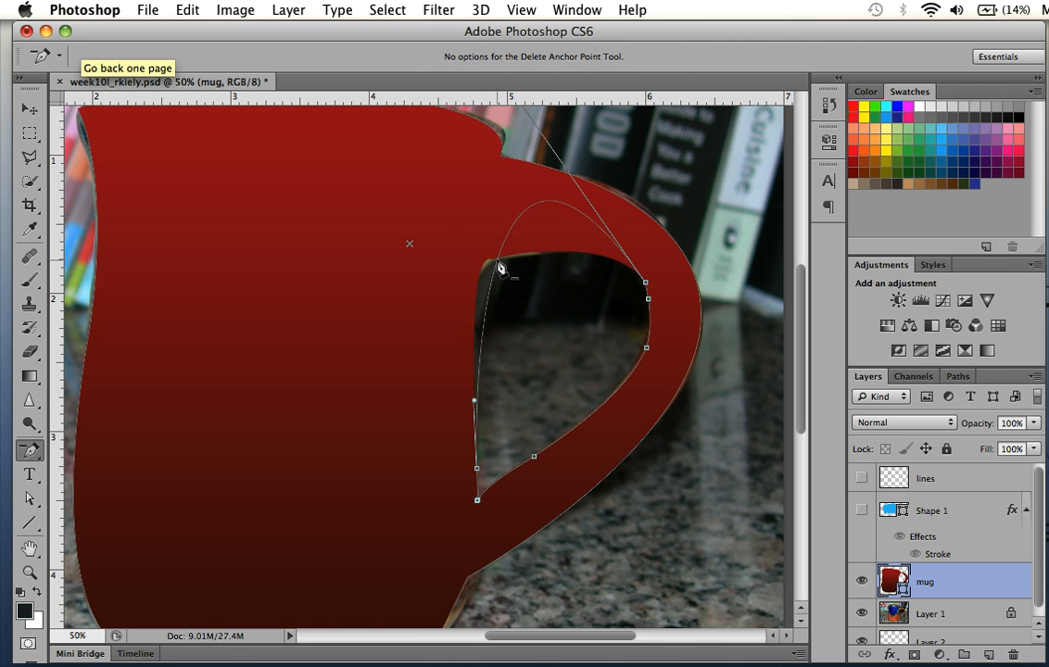
pyautogui.click(499, 267)
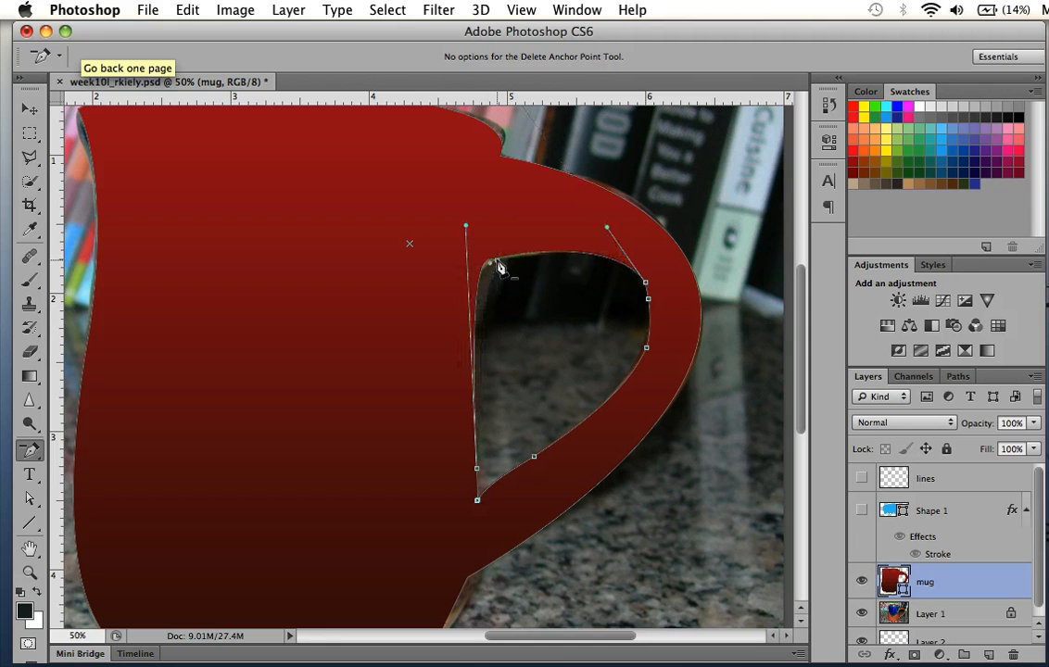
pyautogui.click(535, 459)
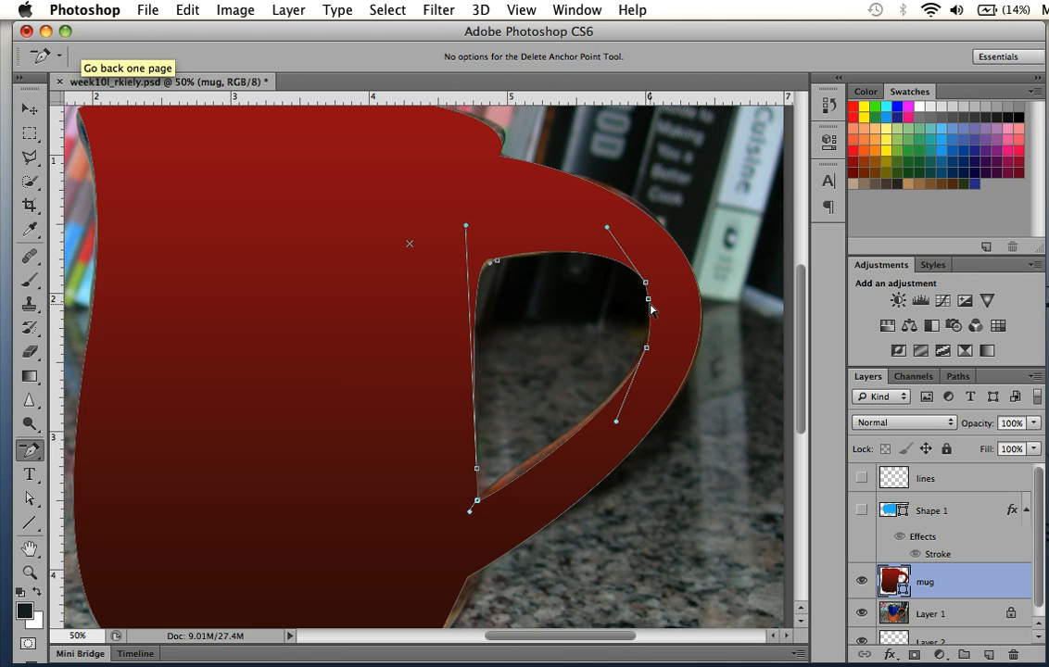
pyautogui.press('super+z')
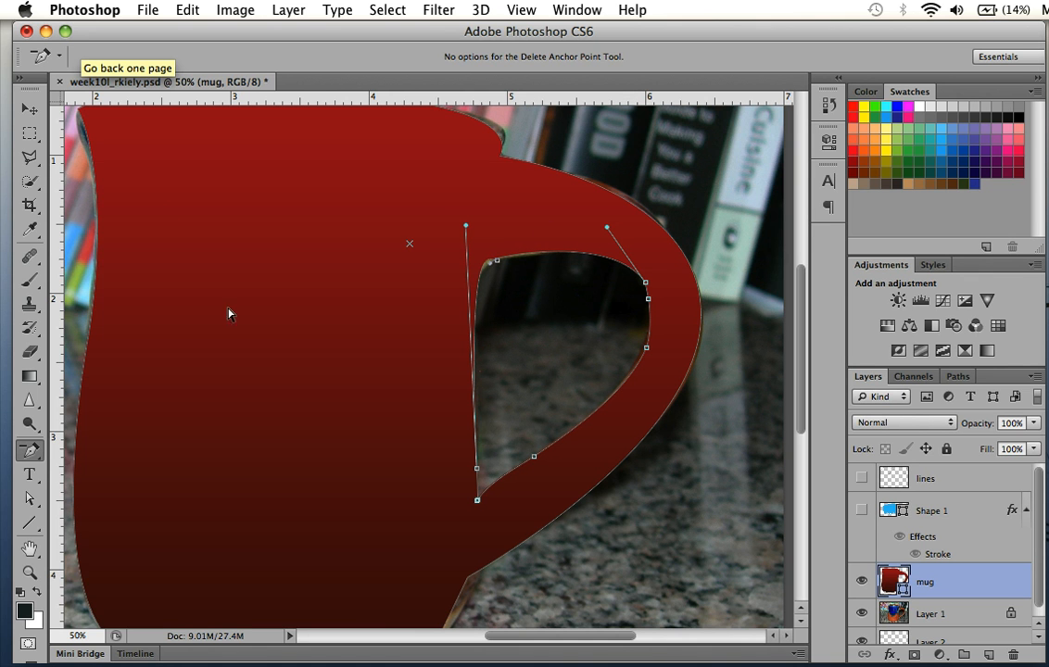
# - Reshape the handle opening's upper-left corner by moving its anchor point slightly up and shortening the direction handle of the mug-side edge
pyautogui.click(35, 504)
pyautogui.click(498, 267)
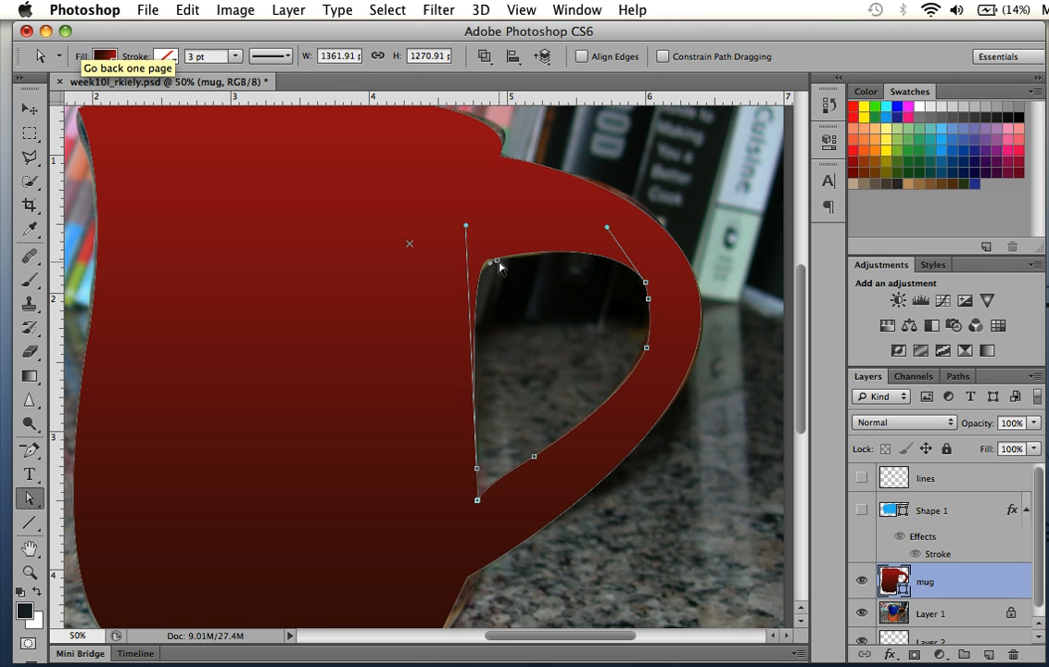
pyautogui.moveTo(498, 266); pyautogui.dragTo(505, 242)
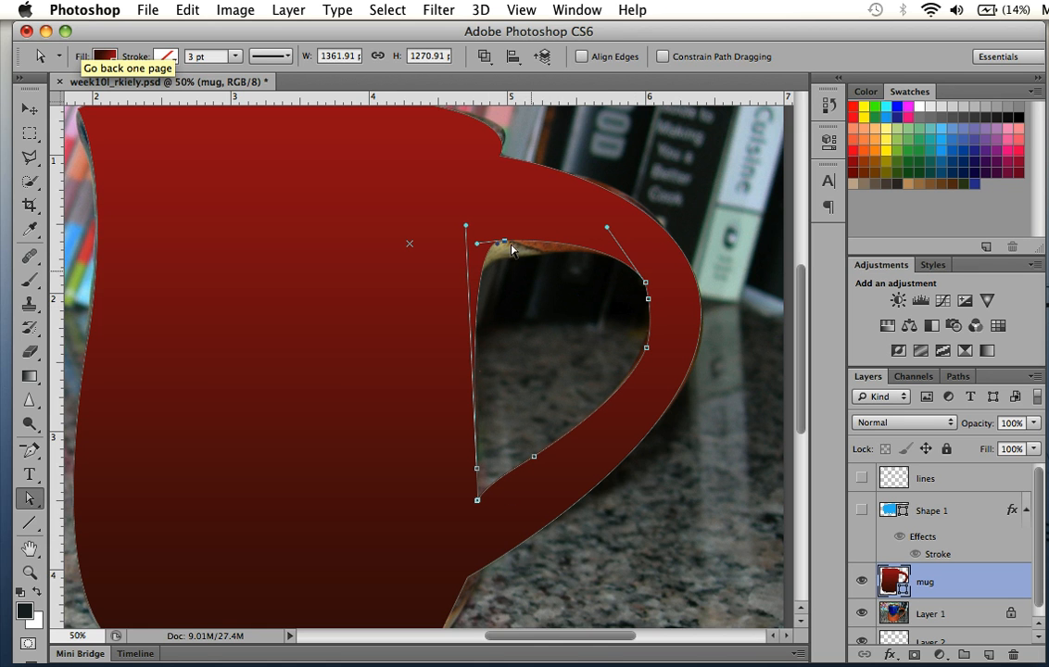
pyautogui.moveTo(466, 229); pyautogui.dragTo(477, 309)
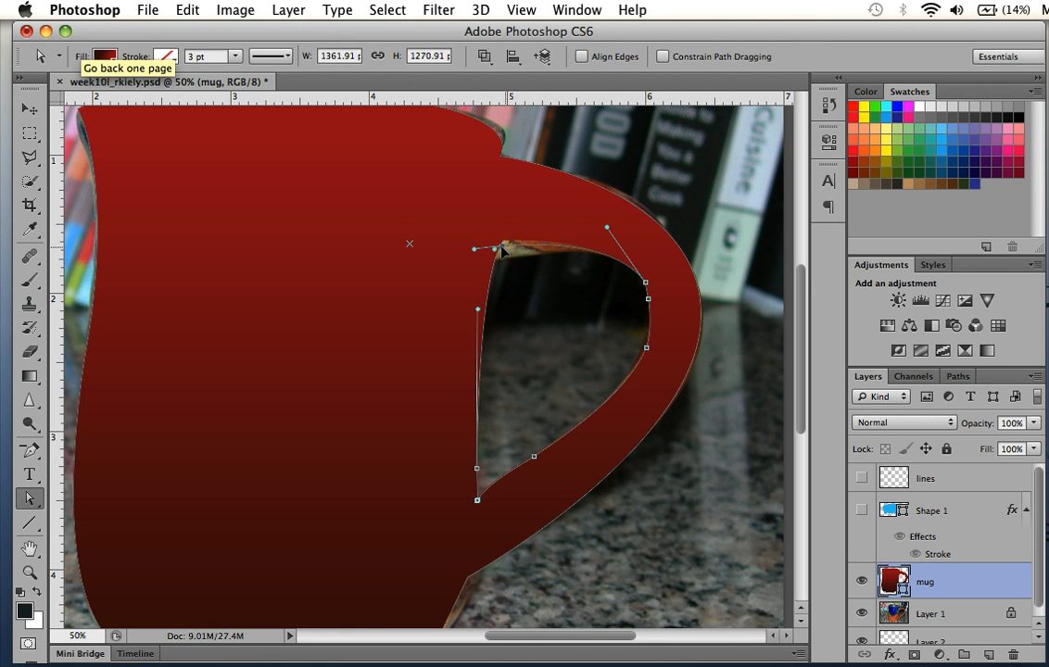
pyautogui.moveTo(506, 249); pyautogui.dragTo(501, 257)
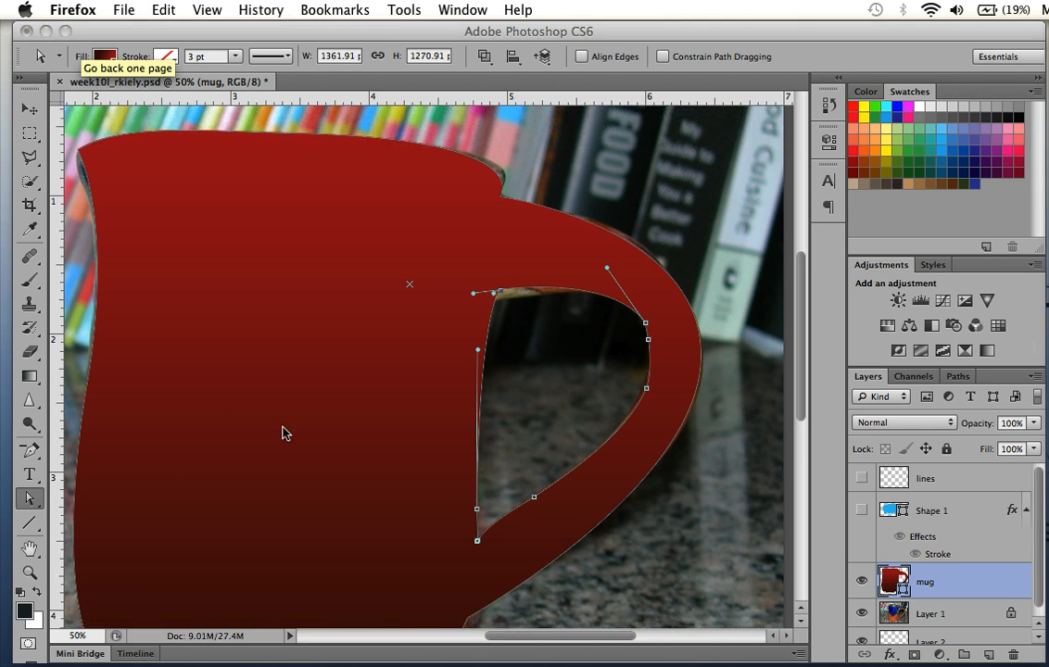
pyautogui.click(277, 432)
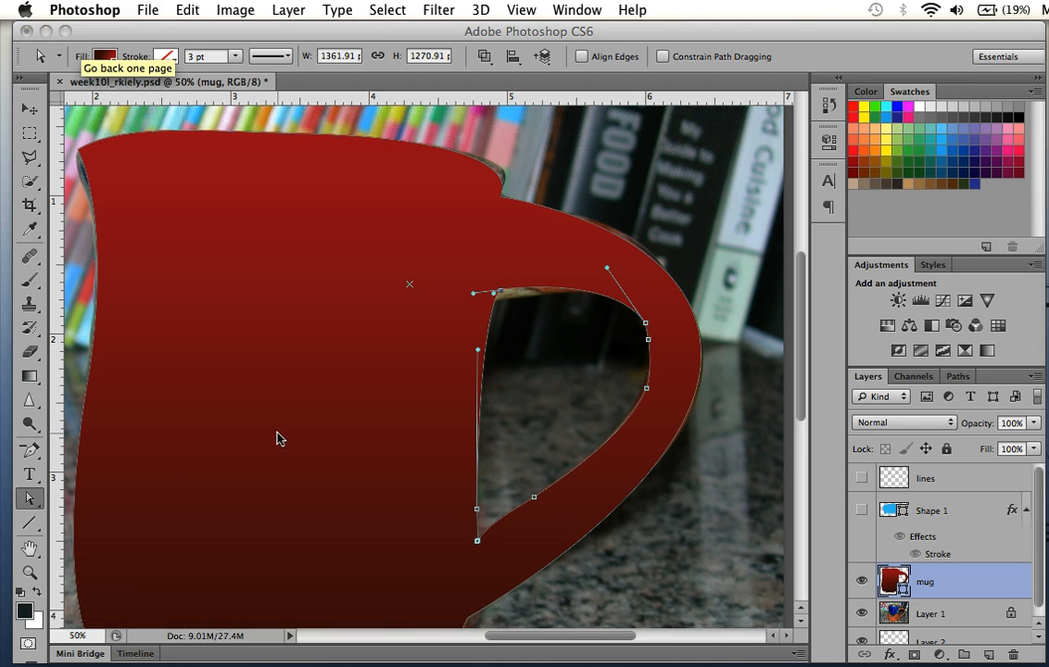
# - Select Layer 2 and hide the mug layer to reveal the original photo
pyautogui.press('super+minus')
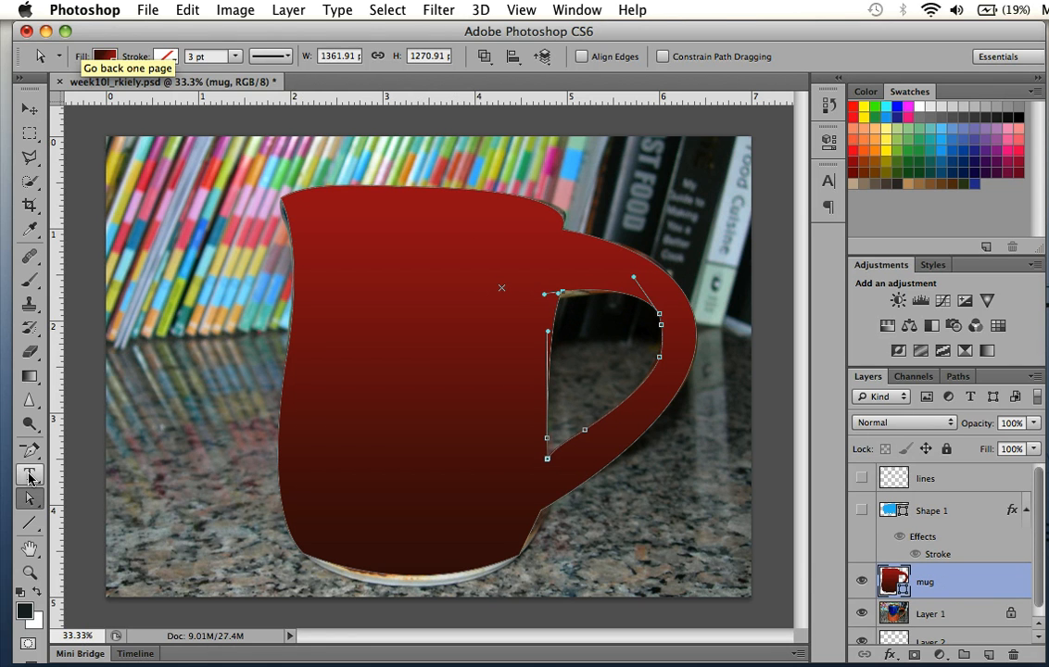
pyautogui.scroll(-1, 963, 582)
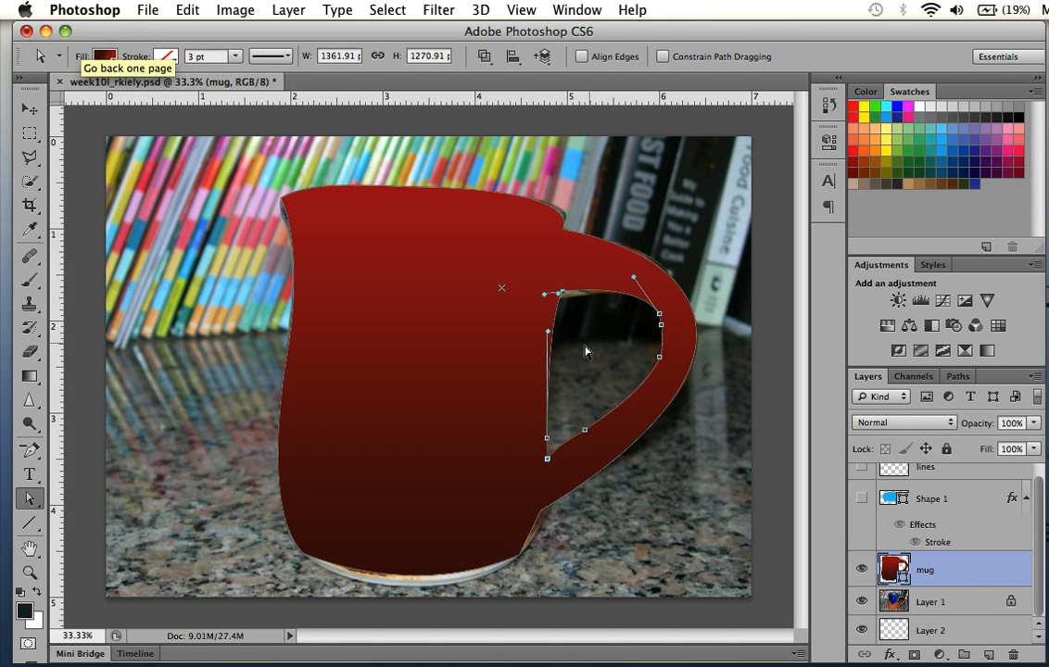
pyautogui.click(934, 629)
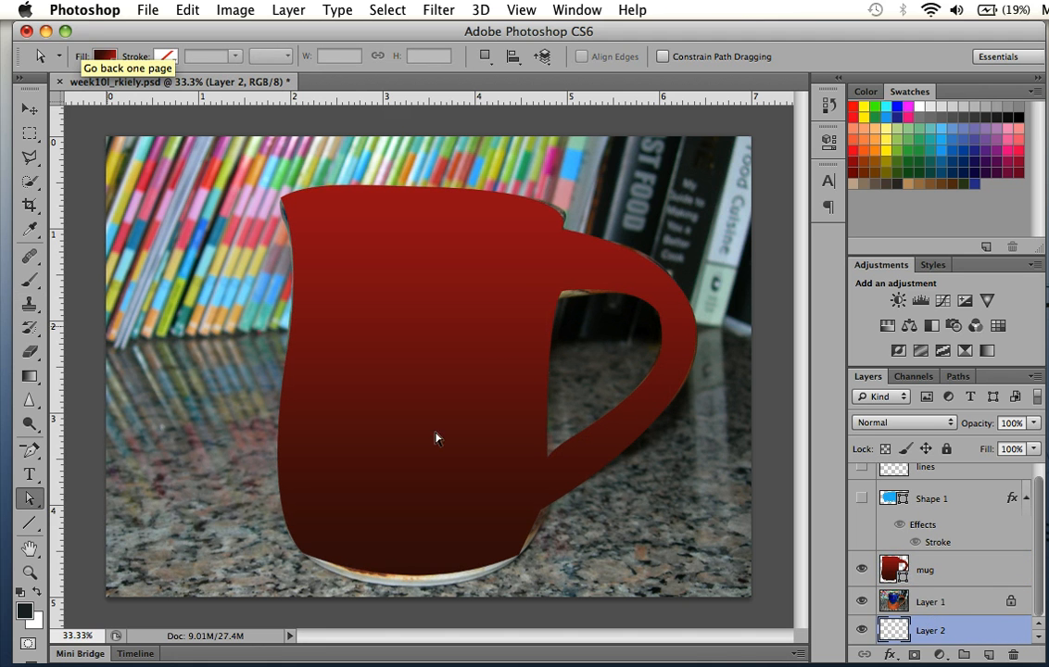
pyautogui.click(862, 569)
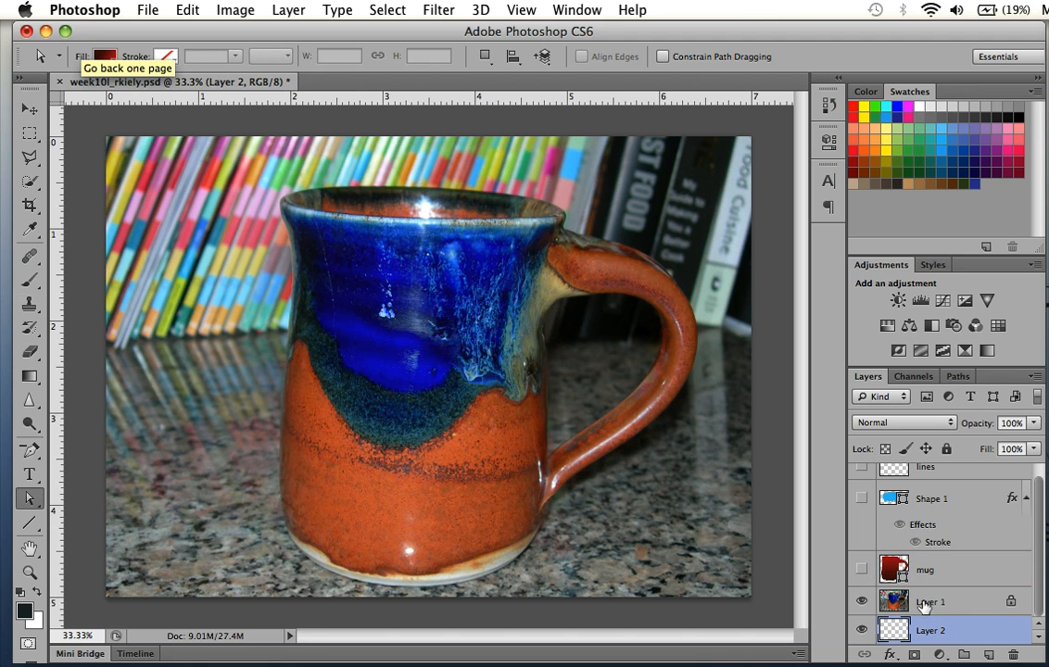
# - Draw a closed four-point path around the orange interior inside the mug's rim with the Pen tool
pyautogui.press('super+plus')
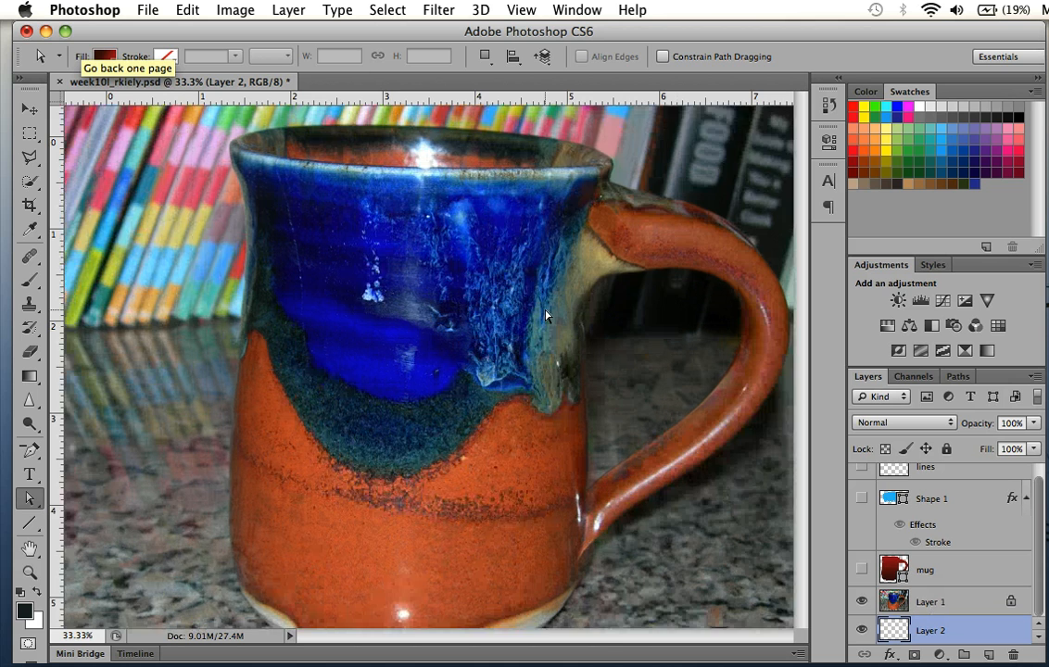
pyautogui.scroll(3, 547, 313)
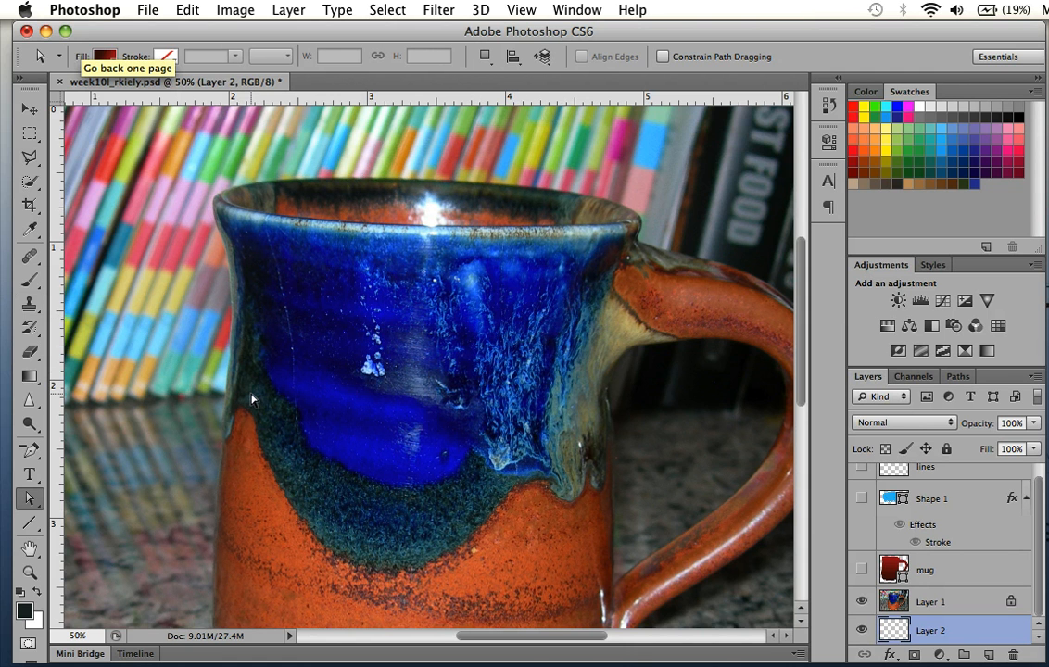
pyautogui.click(29, 451)
pyautogui.moveTo(30, 450); pyautogui.dragTo(95, 447)
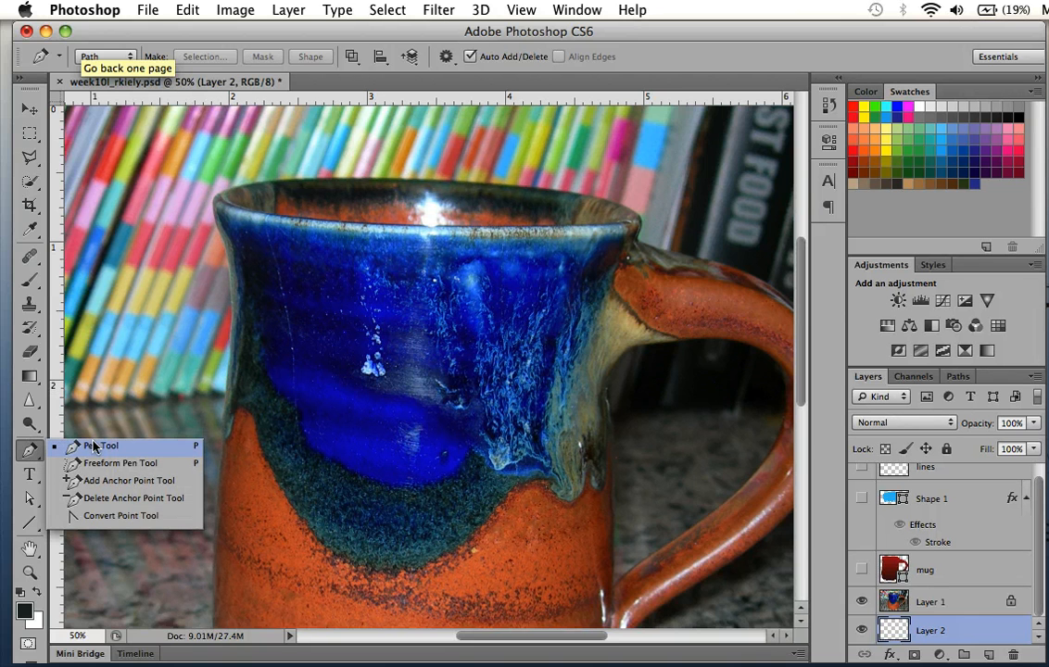
pyautogui.click(96, 448)
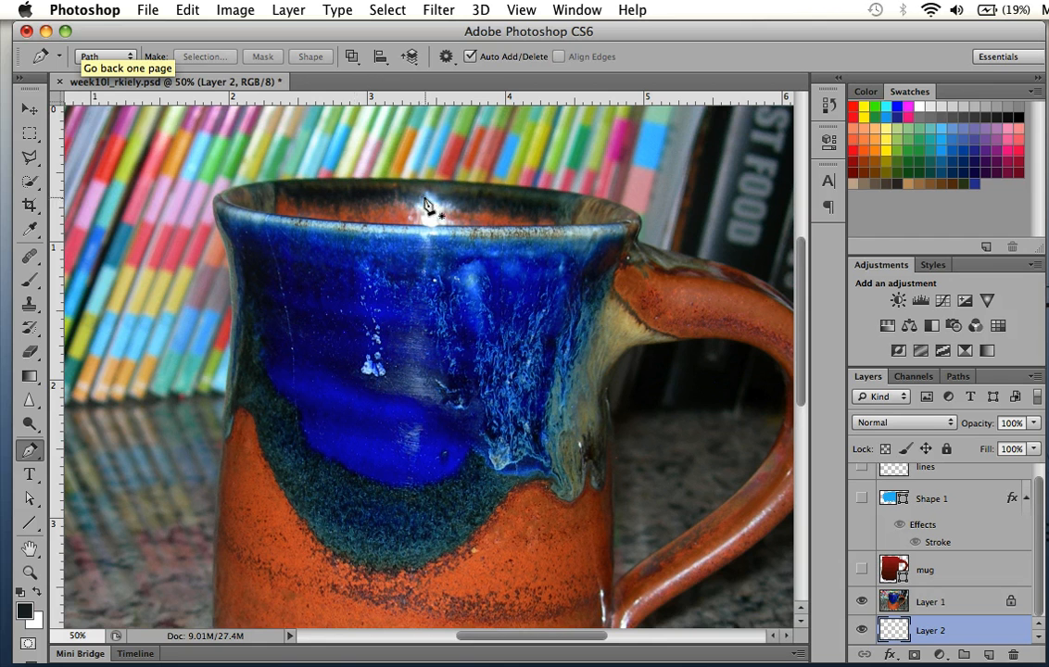
pyautogui.moveTo(426, 206); pyautogui.dragTo(404, 211)
pyautogui.click(254, 208)
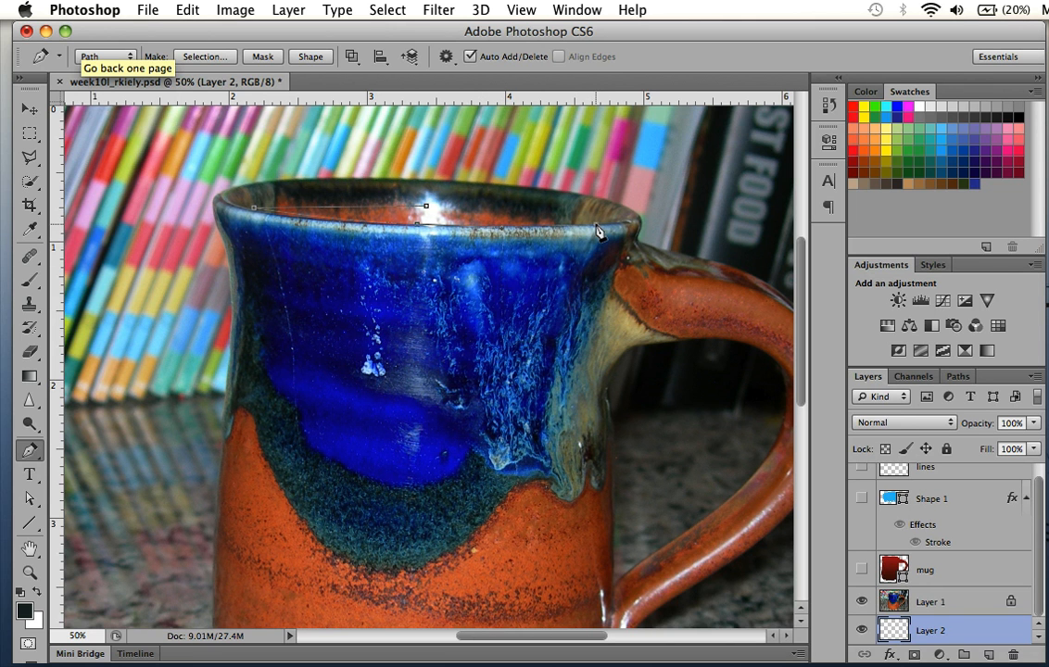
pyautogui.click(427, 207)
# - Adjust the rim path's curve by lengthening the top anchor's direction handles, and check its lower and right anchors with Direct Selection
pyautogui.click(32, 502)
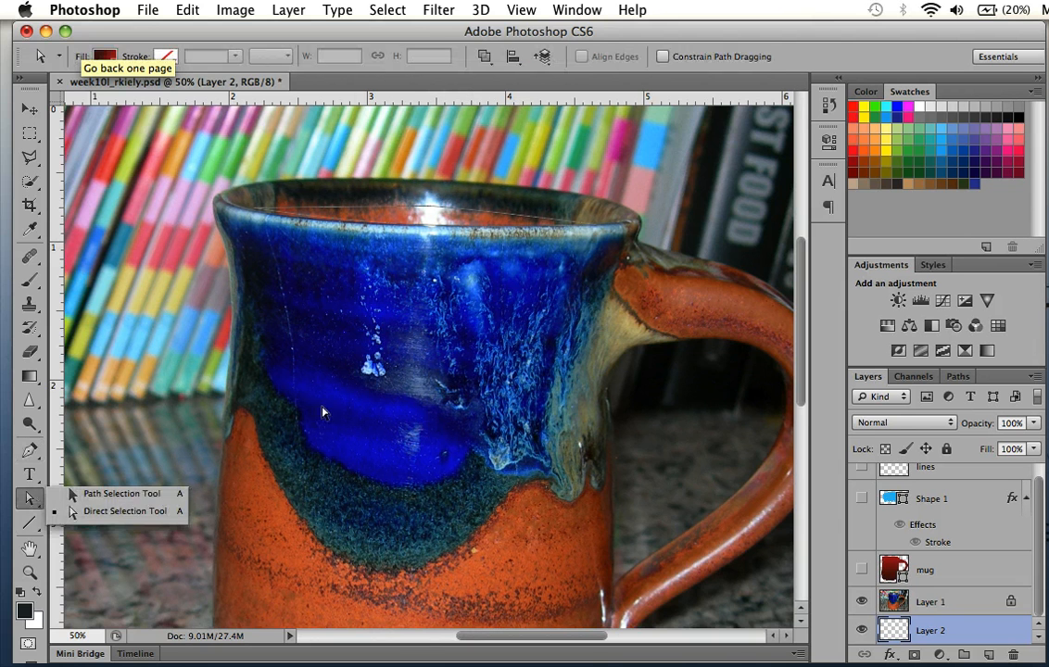
pyautogui.click(424, 206)
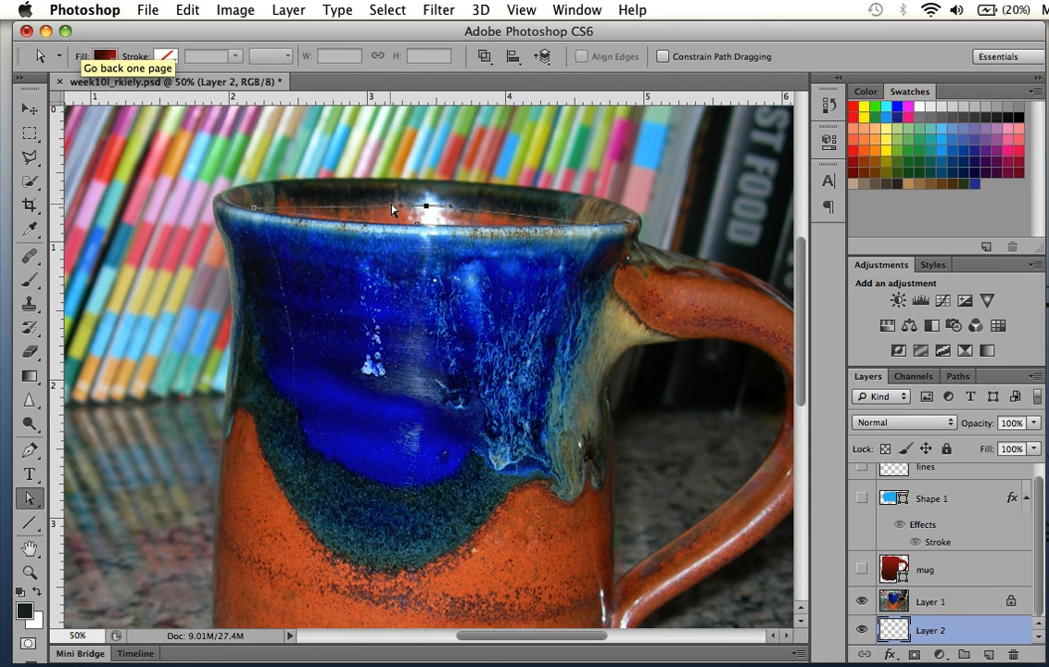
pyautogui.moveTo(351, 208); pyautogui.dragTo(346, 204)
pyautogui.moveTo(470, 208); pyautogui.dragTo(532, 214)
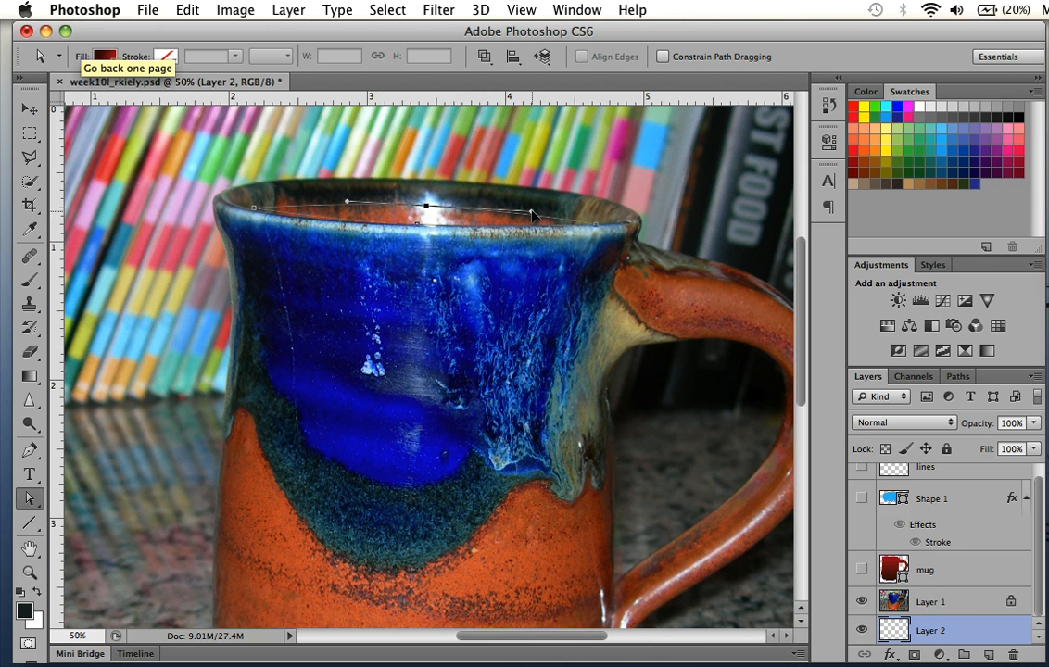
pyautogui.click(418, 224)
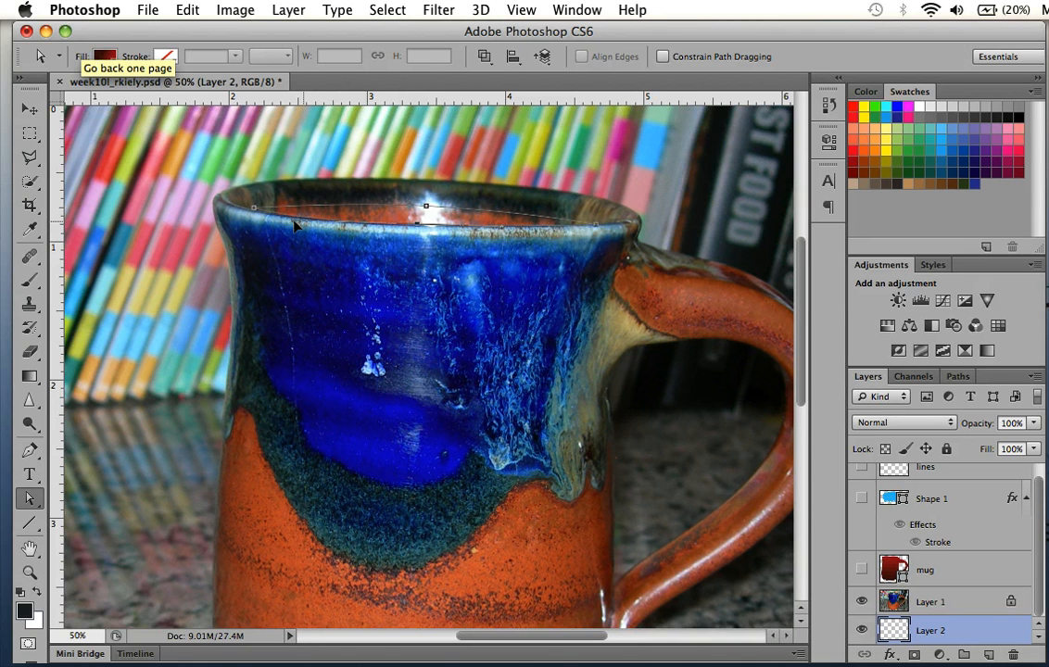
pyautogui.click(599, 230)
# - Save the work path around the mug's interior under the name liquid, and save the document
pyautogui.scroll(1, 980, 584)
pyautogui.click(955, 378)
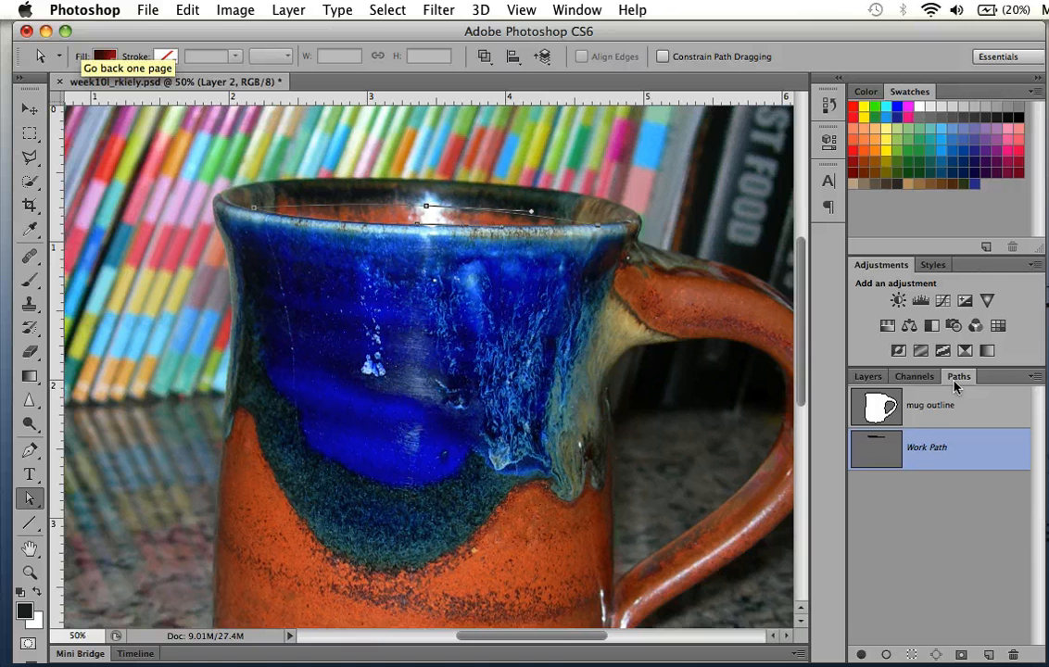
pyautogui.doubleClick(917, 451)
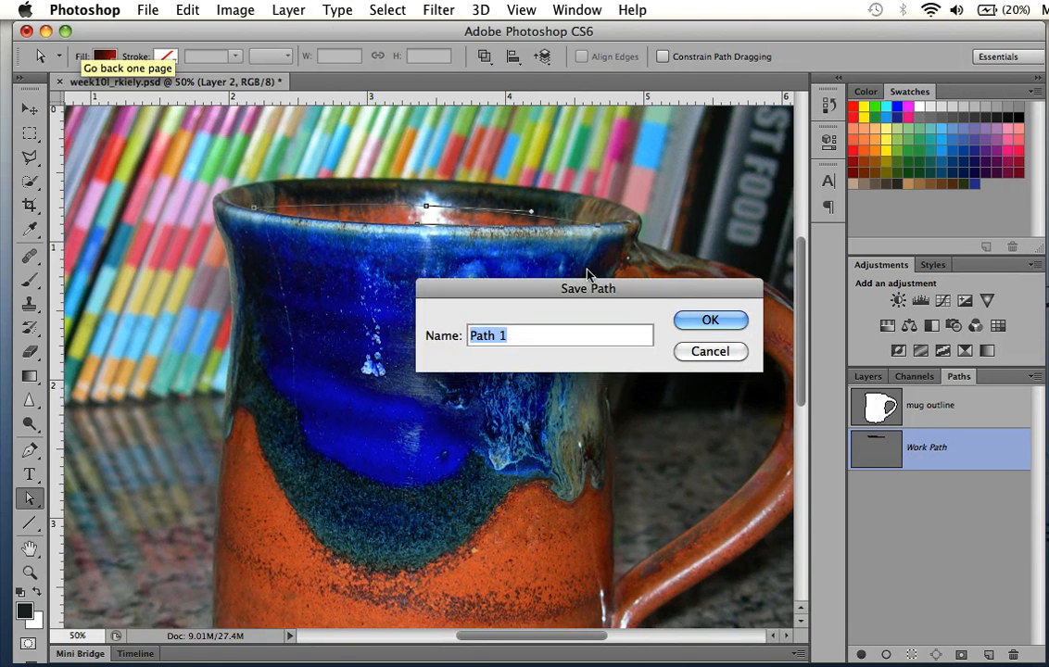
pyautogui.press('BackSpace')
pyautogui.write('liquid')
pyautogui.press('Return')
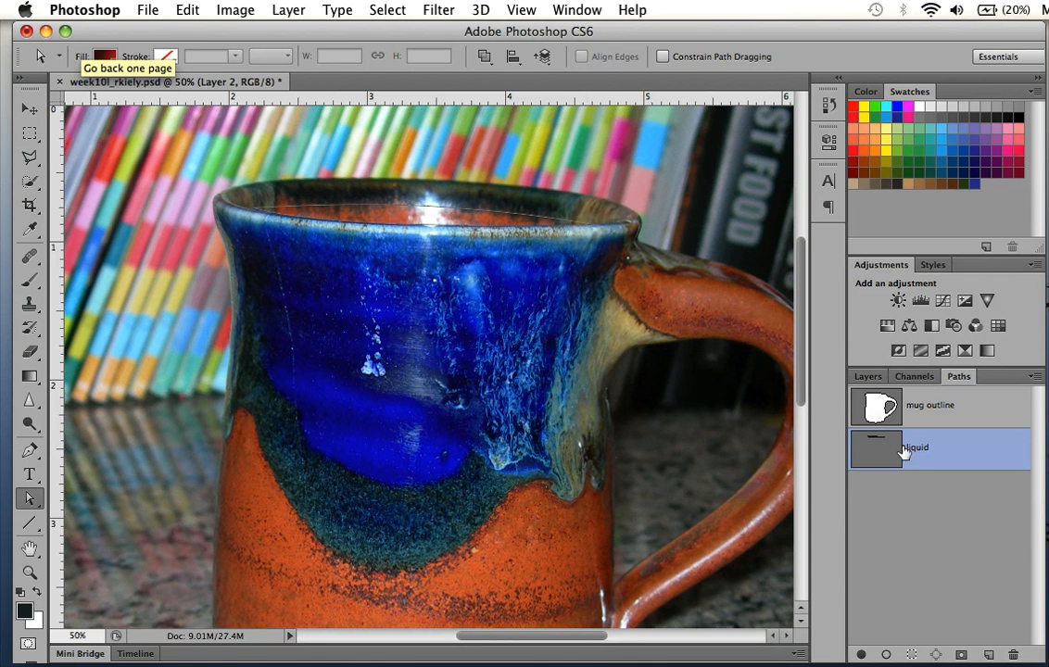
pyautogui.press('super+s')
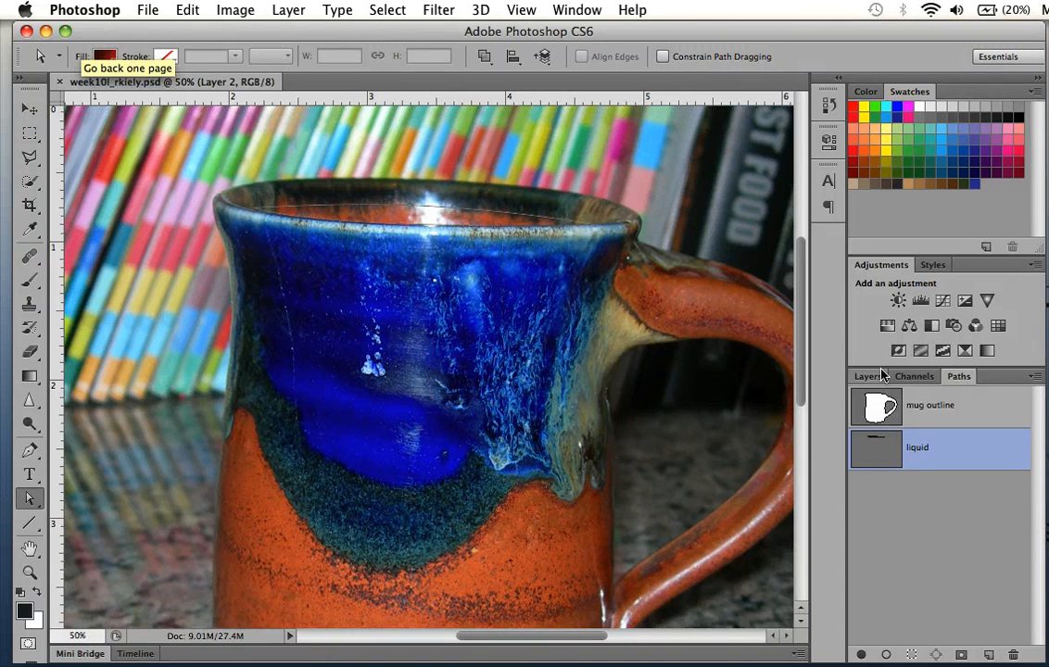
# - Create a solid color fill layer named coffee from the liquid path
pyautogui.click(288, 9)
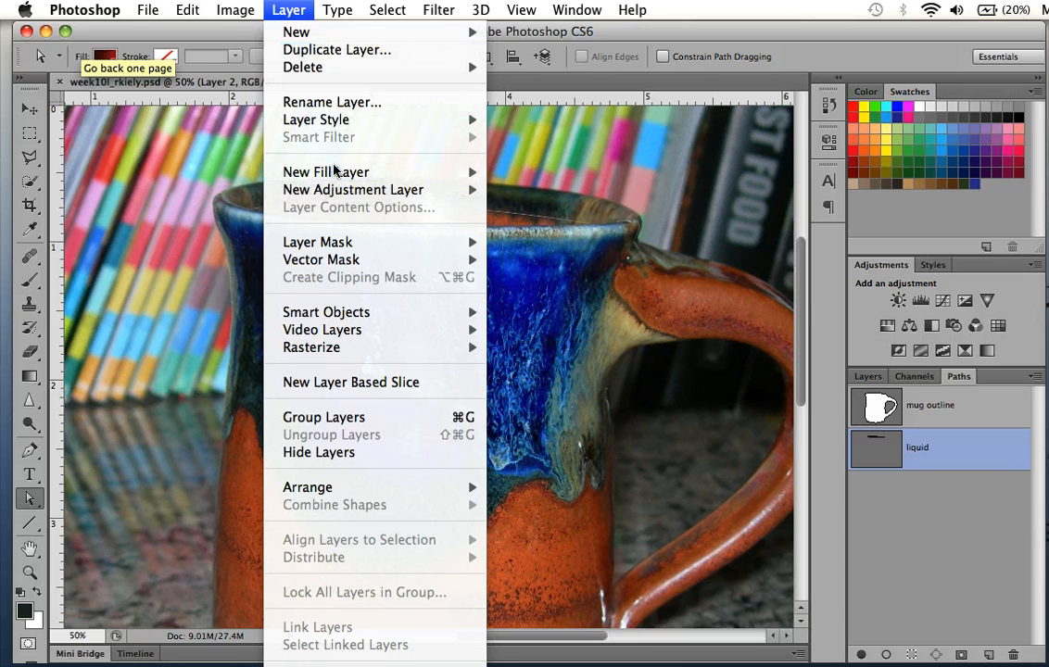
pyautogui.moveTo(337, 176)
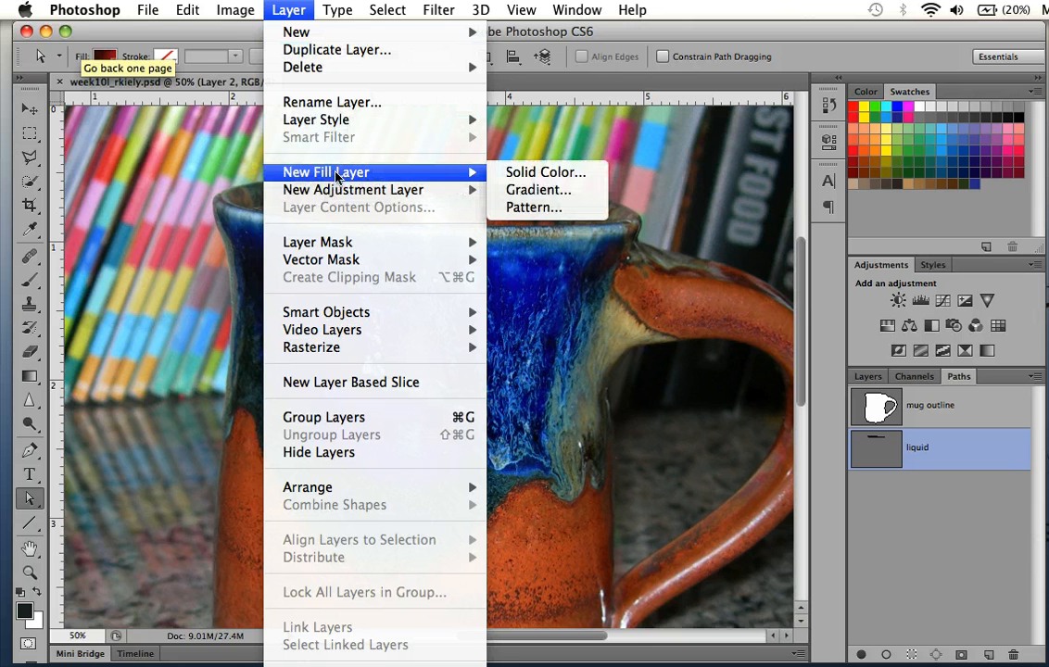
pyautogui.click(527, 175)
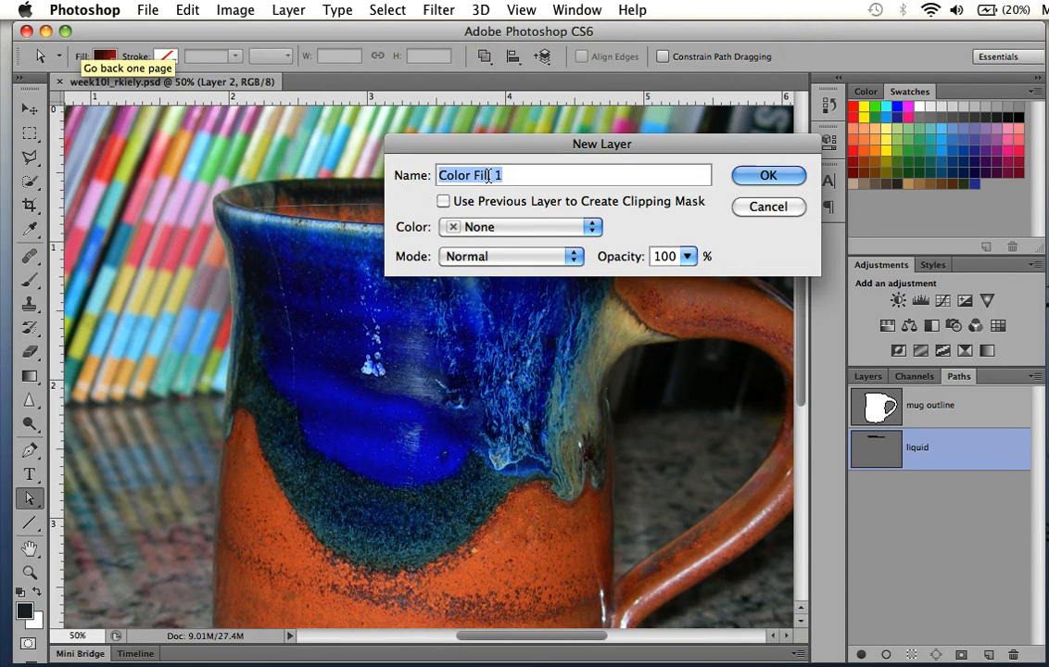
pyautogui.write('co')
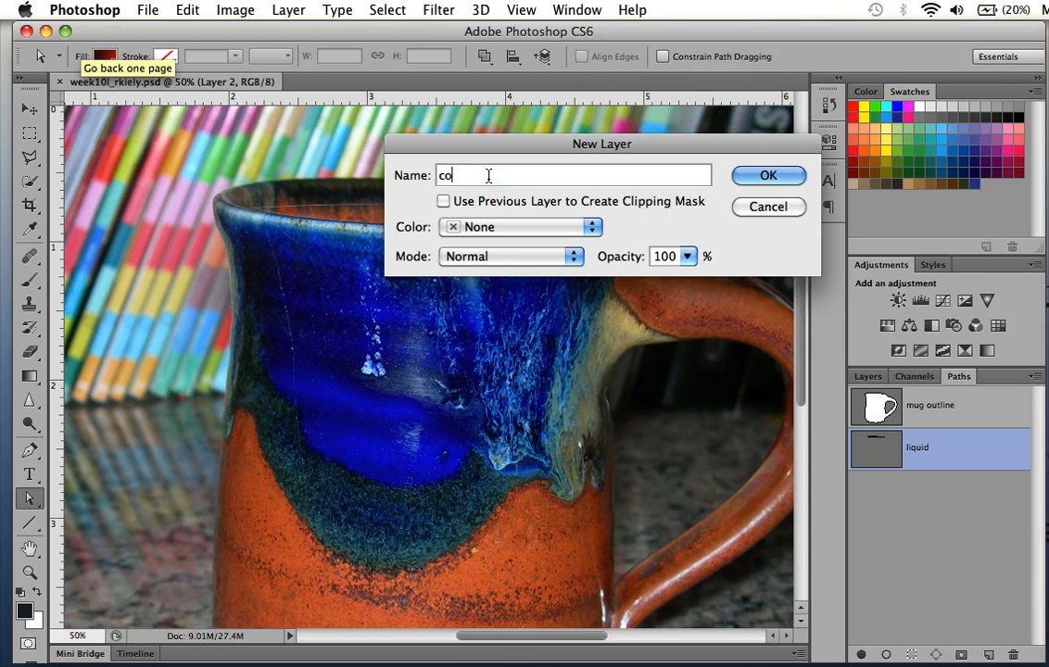
pyautogui.write('ffee')
pyautogui.press('Return')
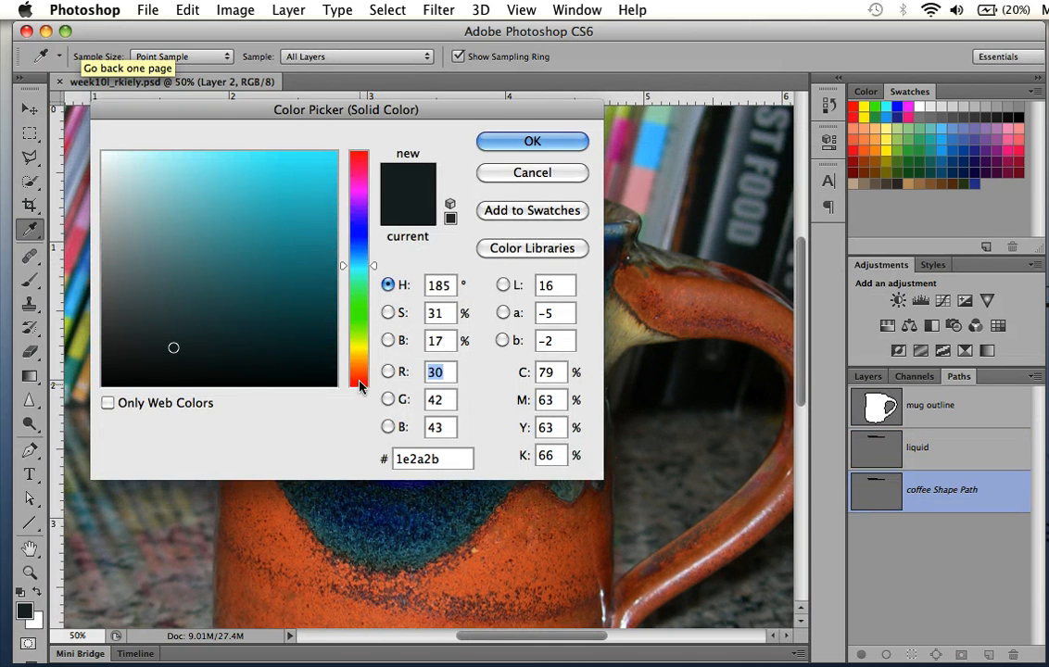
# - Set the coffee layer's fill to dark brown 421f0a
pyautogui.click(360, 376)
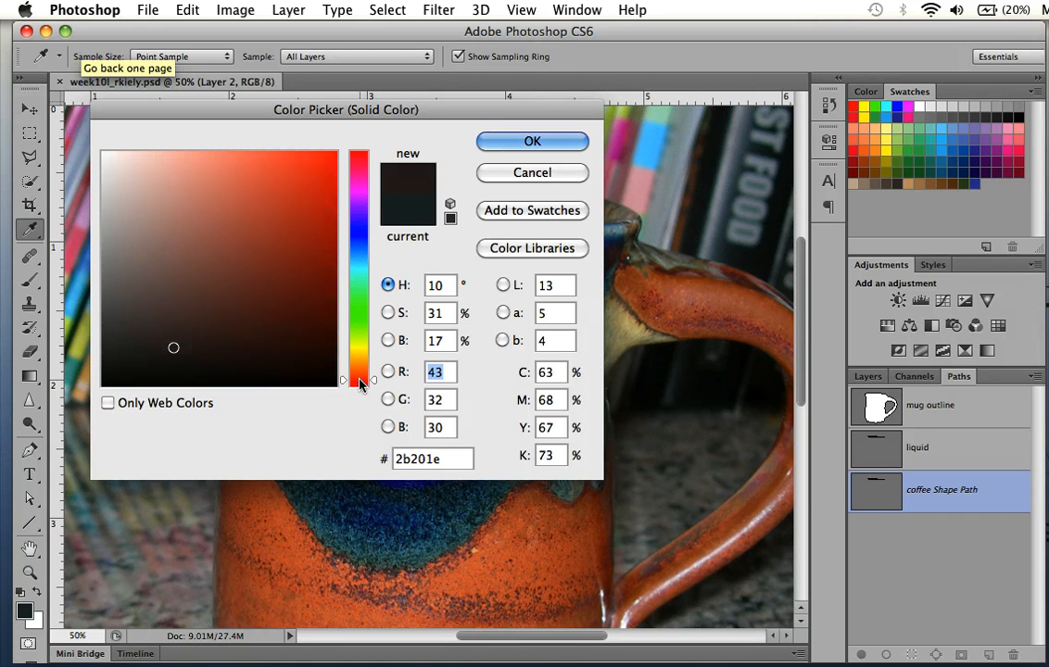
pyautogui.moveTo(360, 376); pyautogui.dragTo(360, 371)
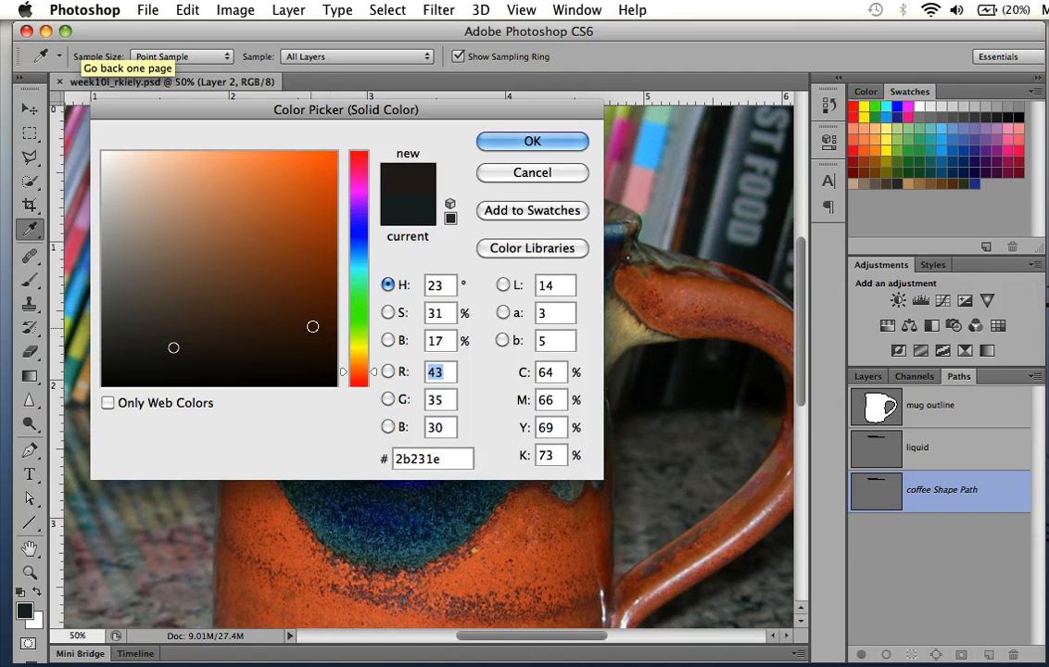
pyautogui.click(319, 339)
pyautogui.click(299, 326)
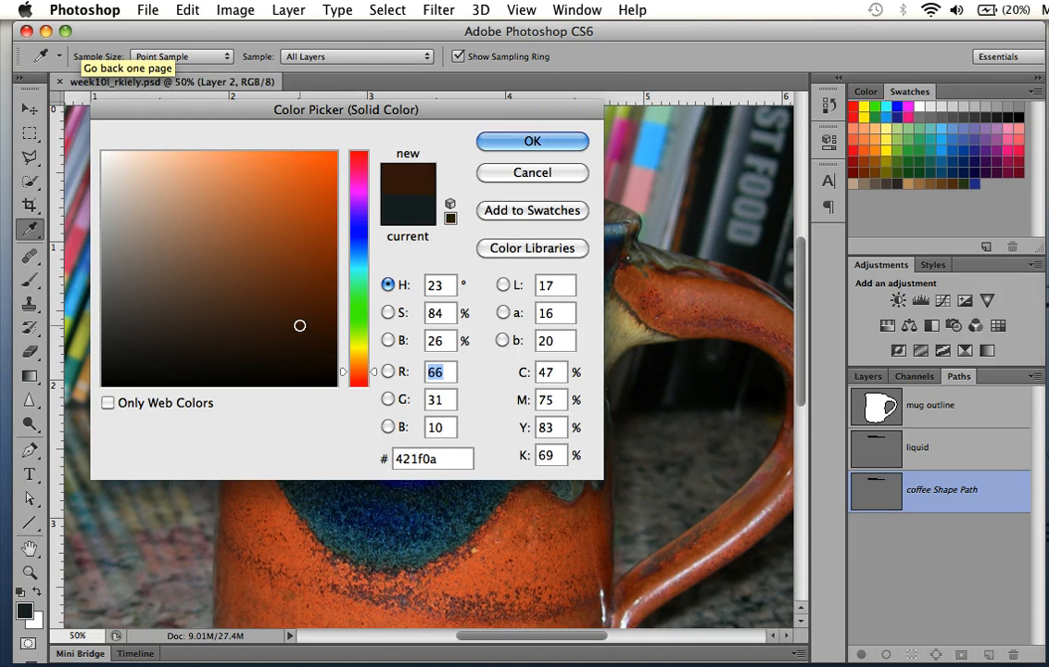
pyautogui.click(532, 141)
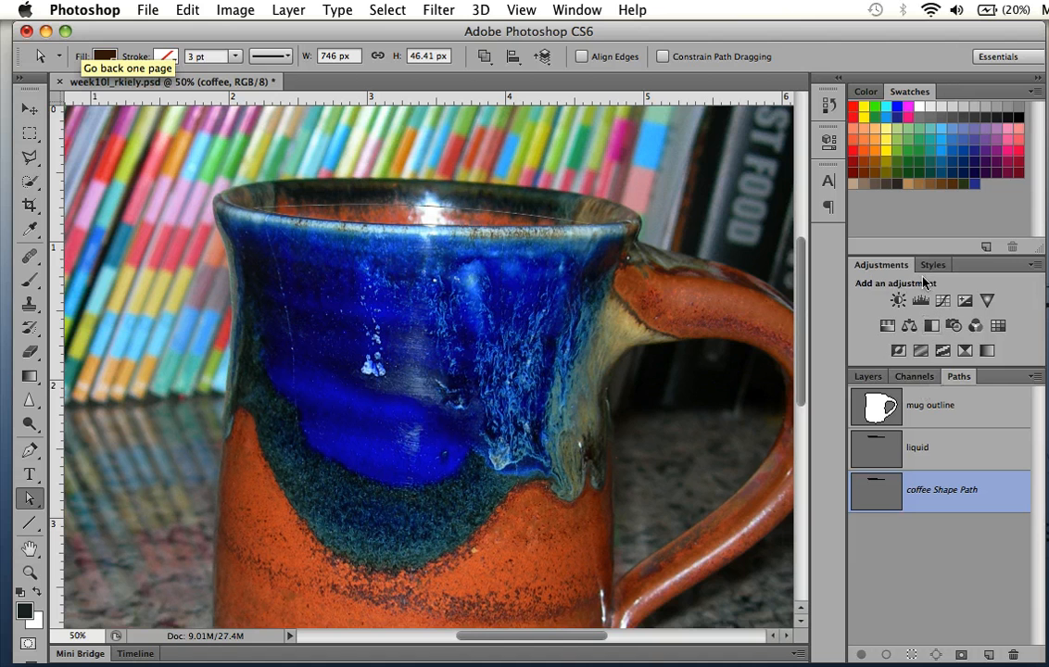
# - Move the coffee layer above the mug layer and make the mug layer visible
pyautogui.click(915, 377)
pyautogui.click(867, 376)
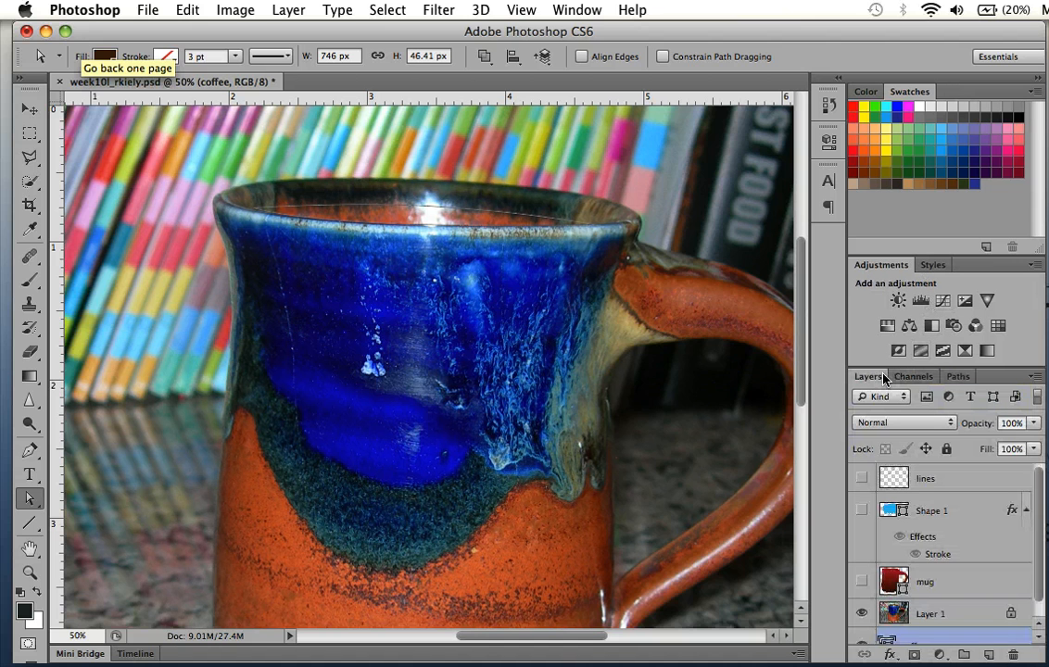
pyautogui.scroll(-1, 953, 597)
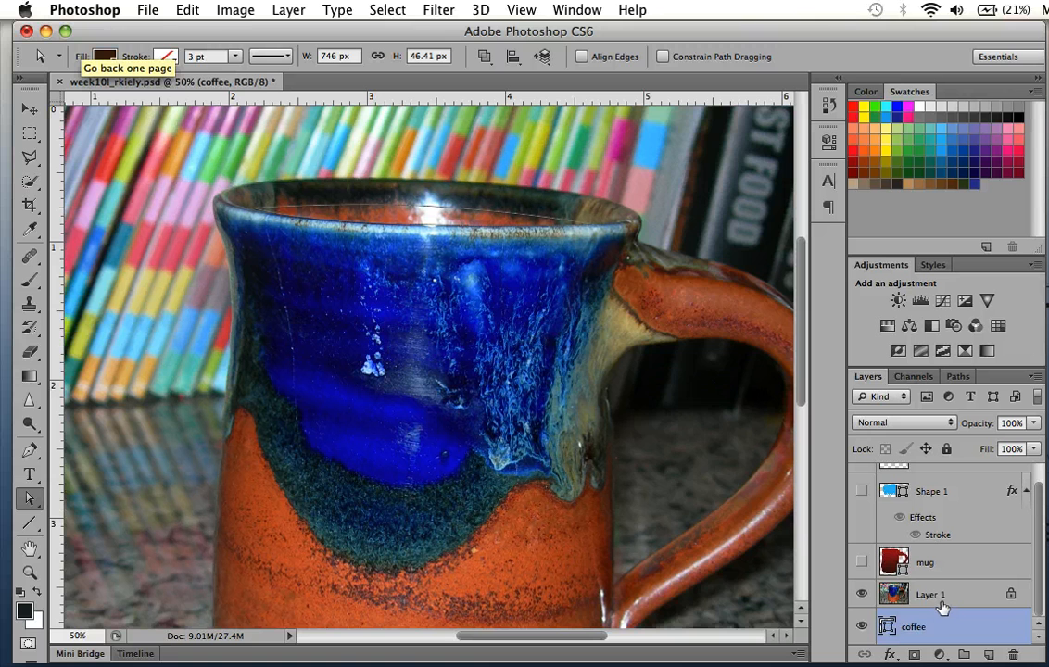
pyautogui.moveTo(927, 632)
pyautogui.mouseDown()
pyautogui.moveTo(922, 433)
pyautogui.moveTo(926, 562)
pyautogui.mouseUp()
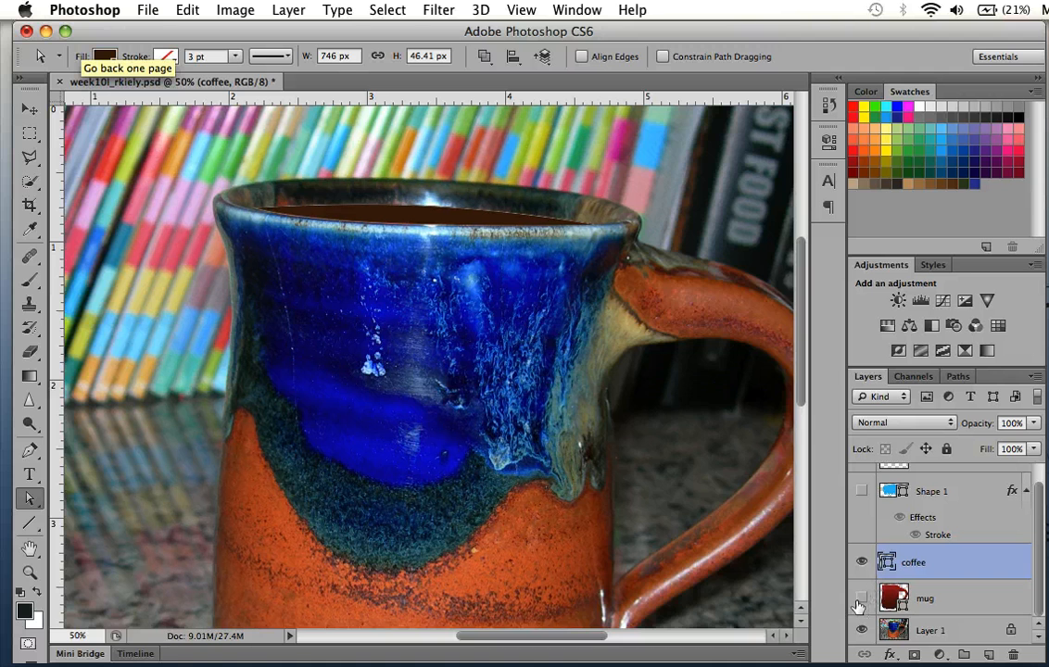
pyautogui.click(862, 597)
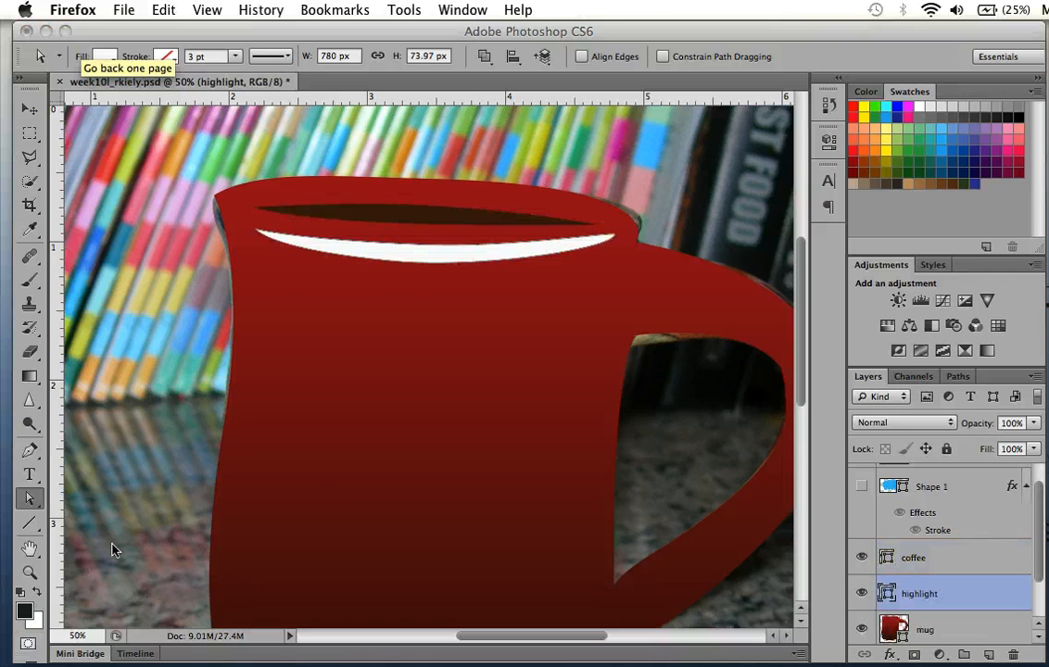
# - Return to Photoshop, compare the mug with the highlight layer hidden and shown, and open that layer's opacity setting
pyautogui.click(114, 550)
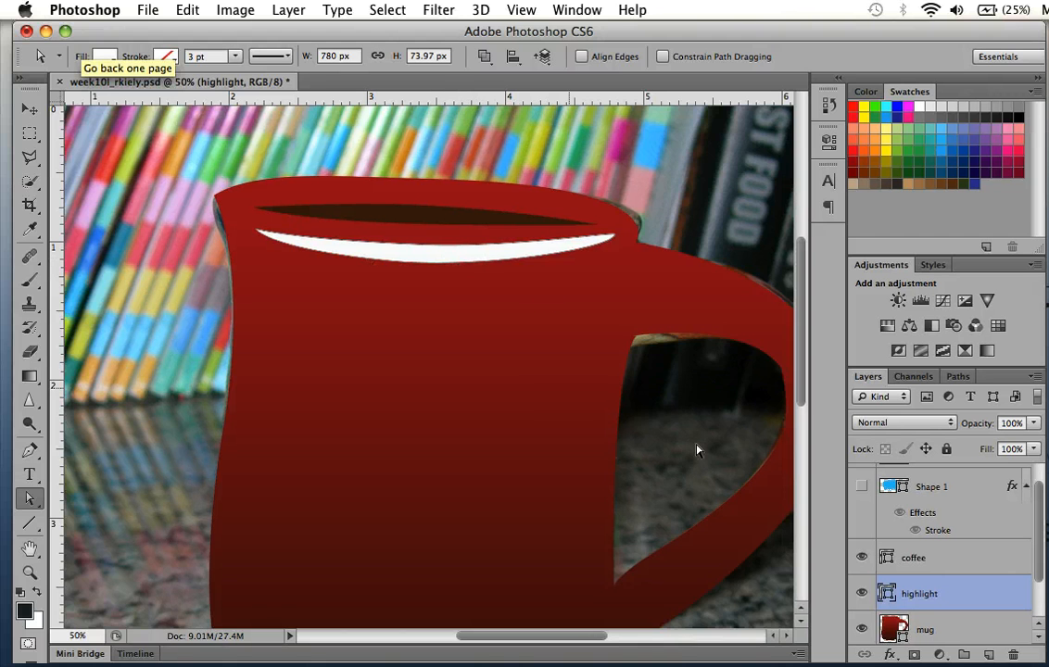
pyautogui.click(861, 595)
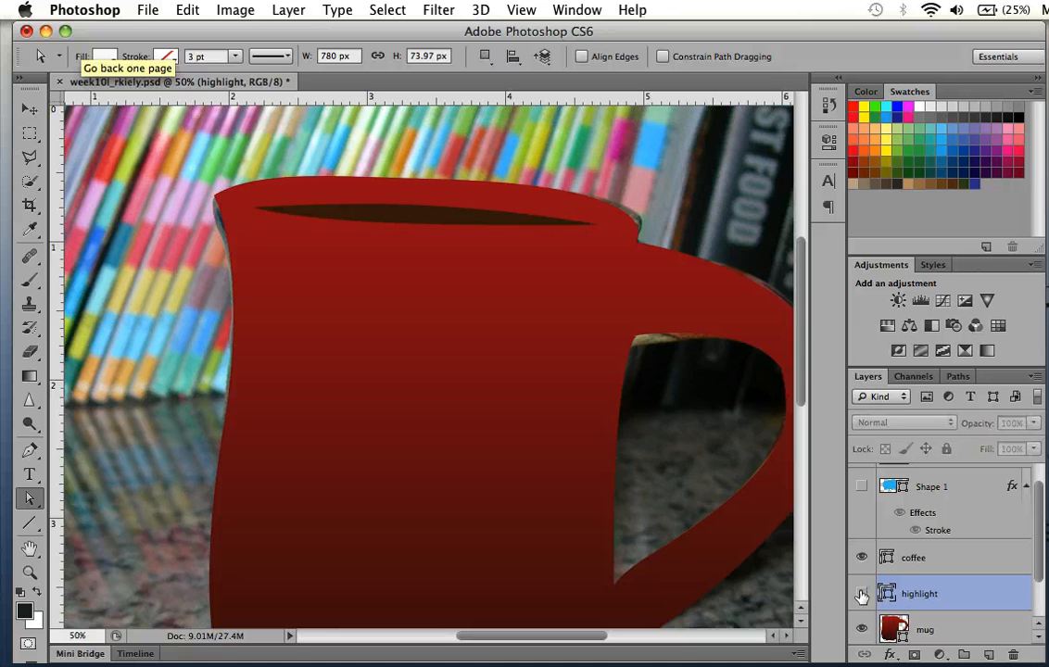
pyautogui.click(861, 595)
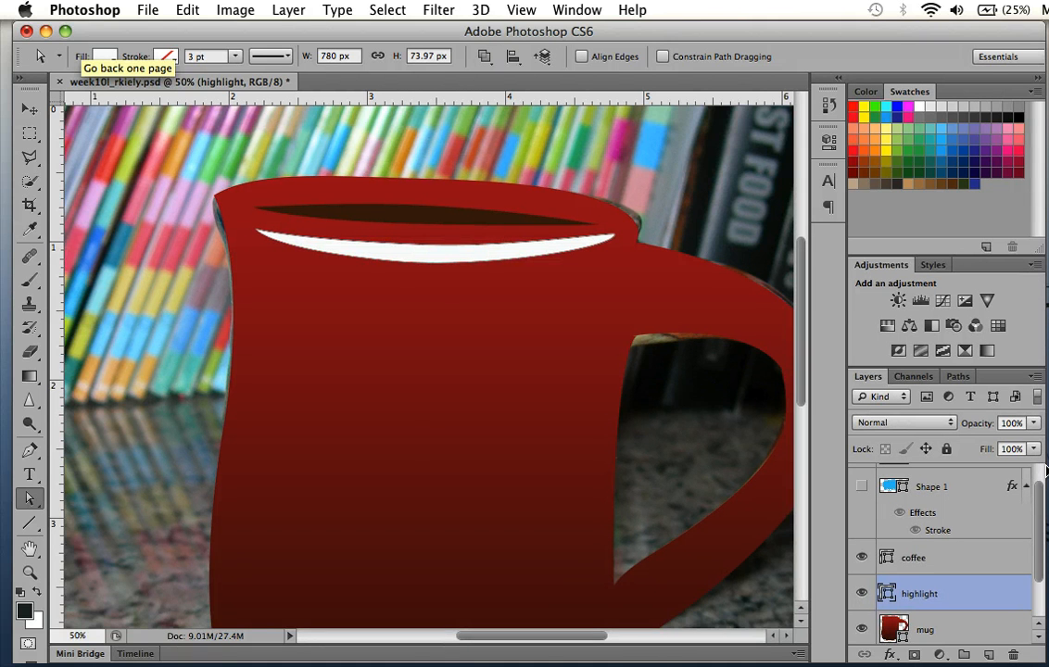
pyautogui.click(1034, 423)
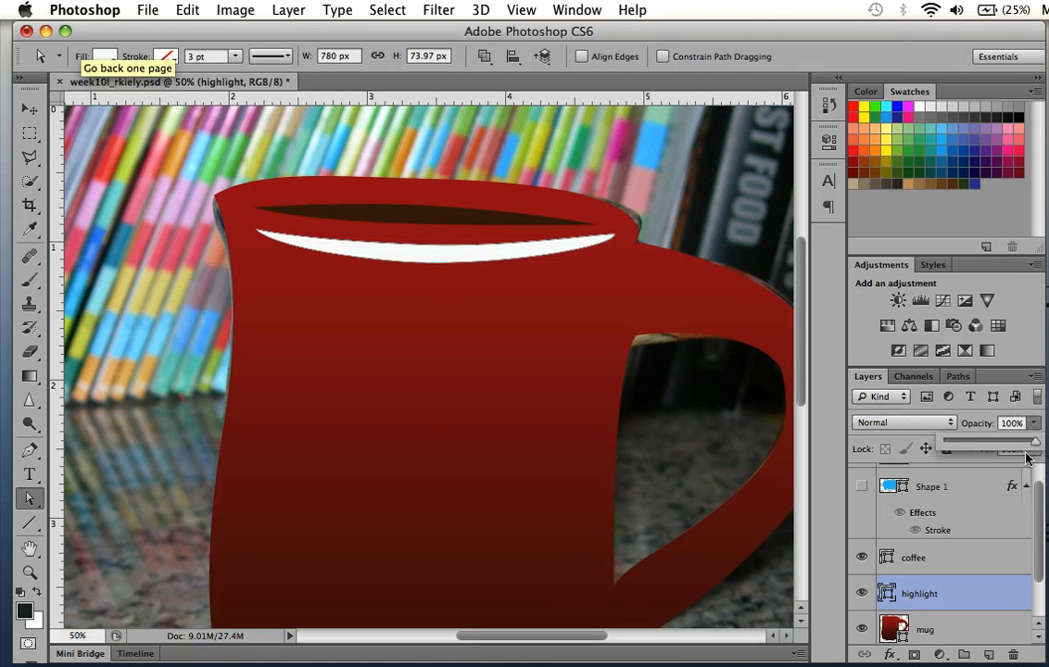